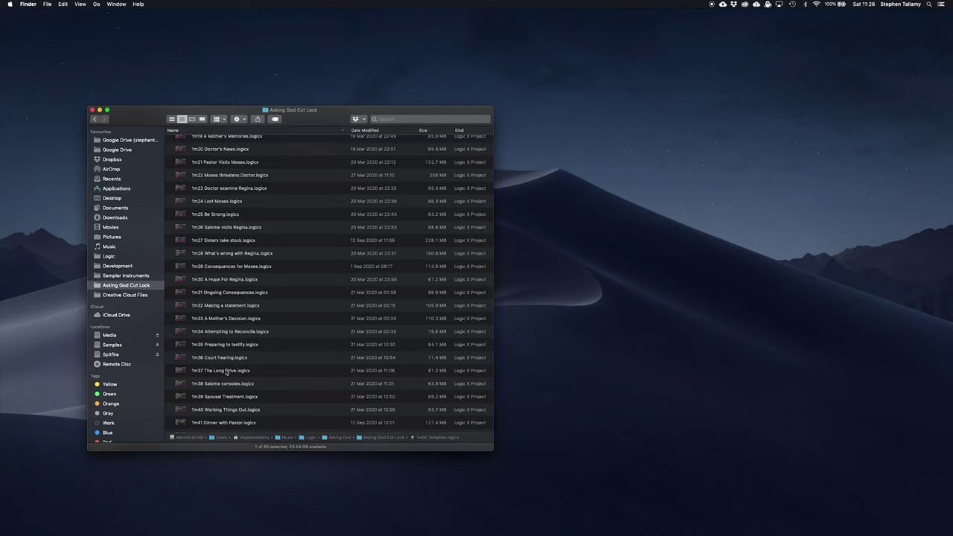
Step: Duplicate 1m00 Template.logicx as Master.logicx in Finder and open it in Logic Pro X
scroll(227, 373, down, 5)
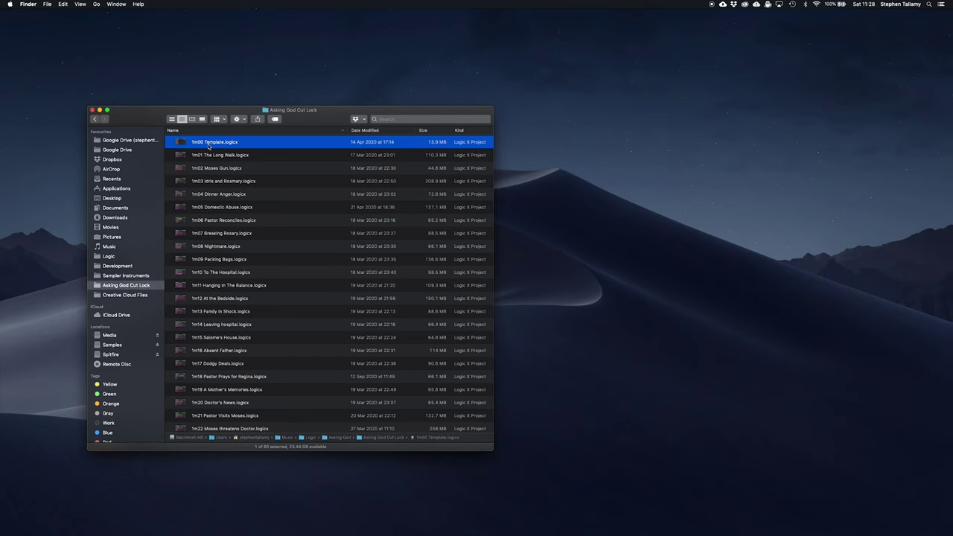
key(super+d)
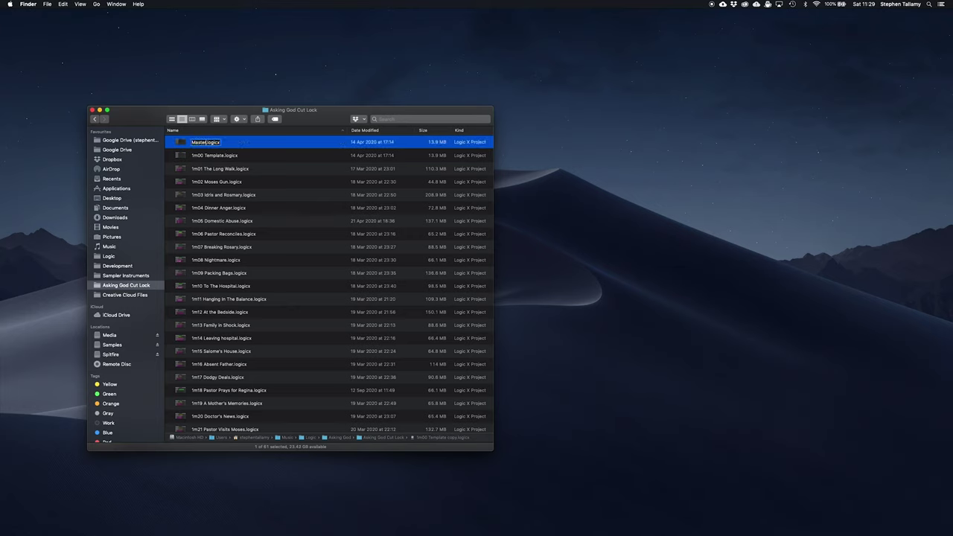
key(Return)
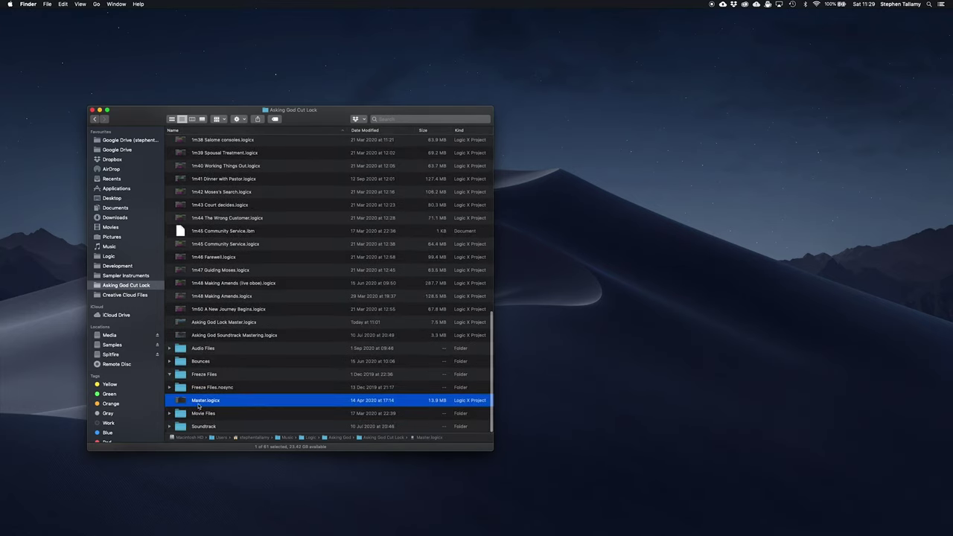
double_click(199, 402)
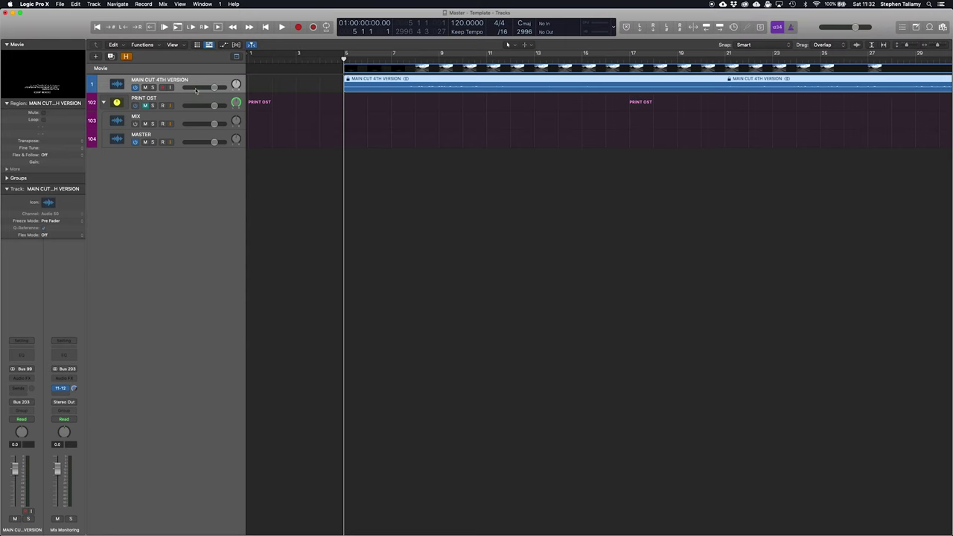
Step: Scroll up through the Logic Pro X track list
scroll(177, 99, up, 2)
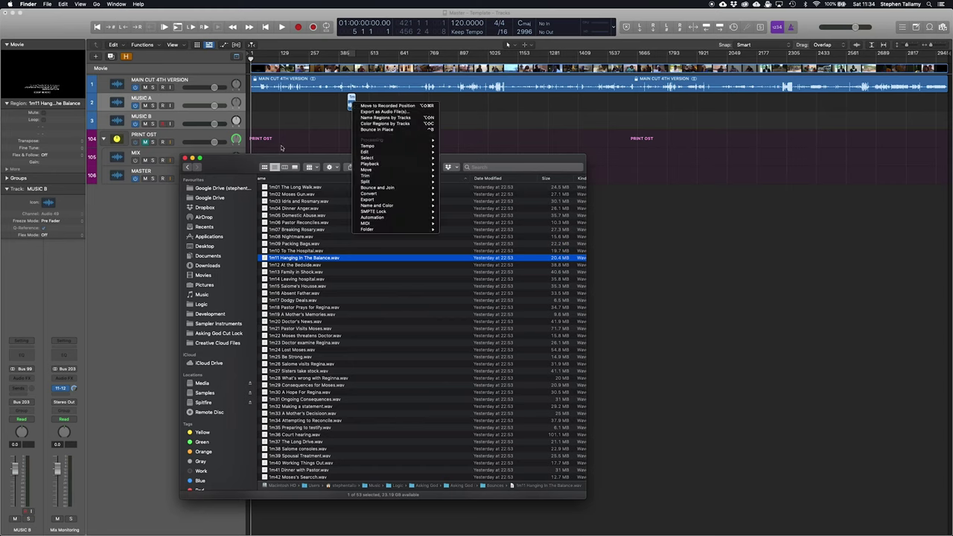
Step: Move 1m11 to its recorded position, then place 1m12 At the Bedside on MUSIC B likewise
click(365, 107)
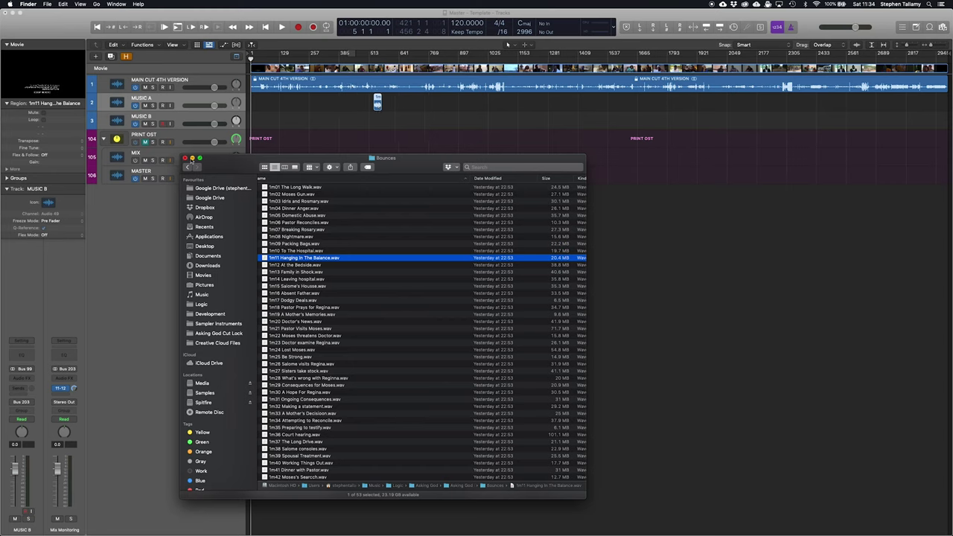
click(289, 266)
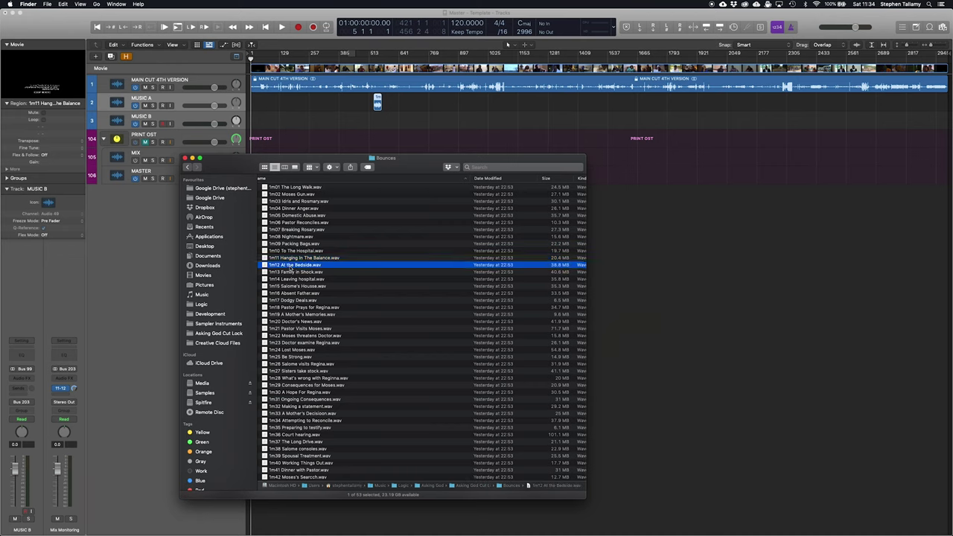
drag(289, 266, 406, 124)
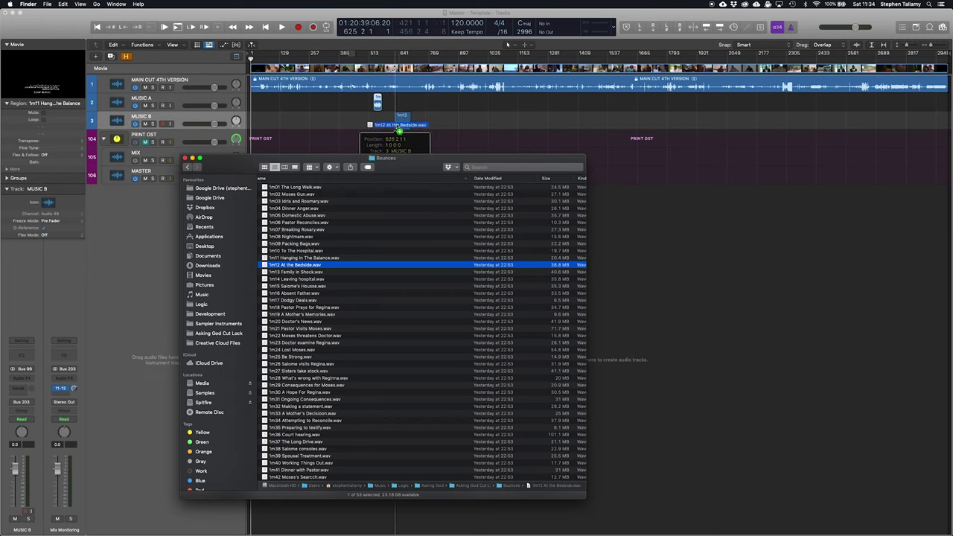
right_click(405, 124)
click(411, 123)
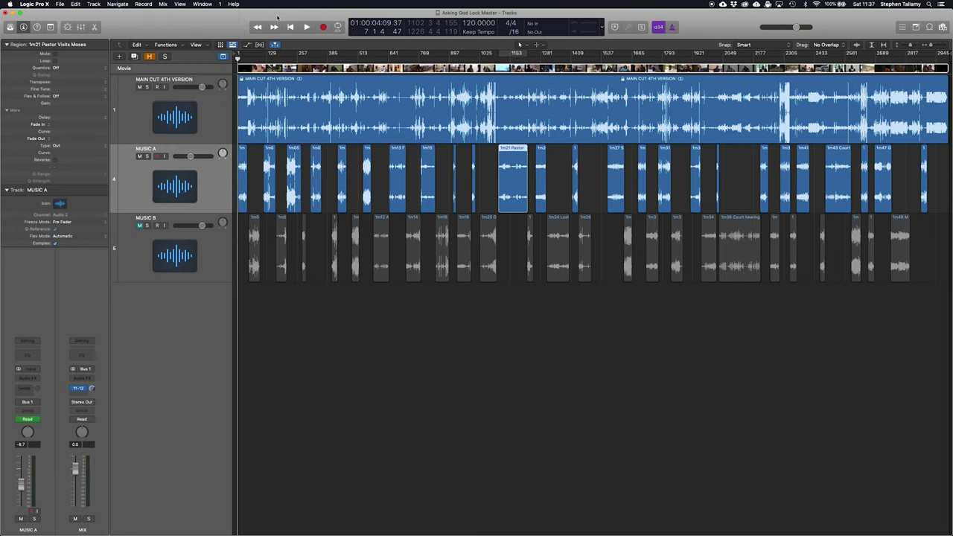
Step: Set the cycle locators to the selected 1m21 Pastor Visits Moses region
click(117, 3)
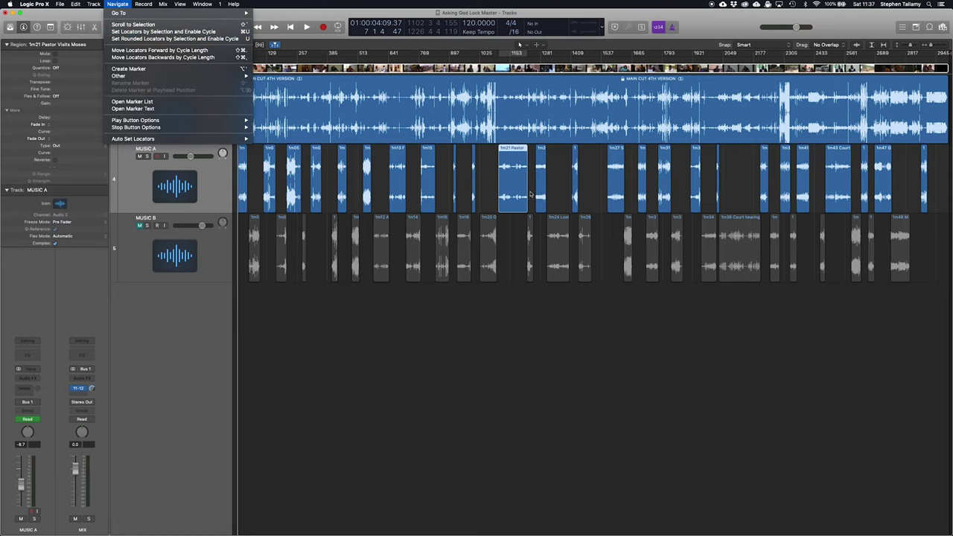
click(486, 174)
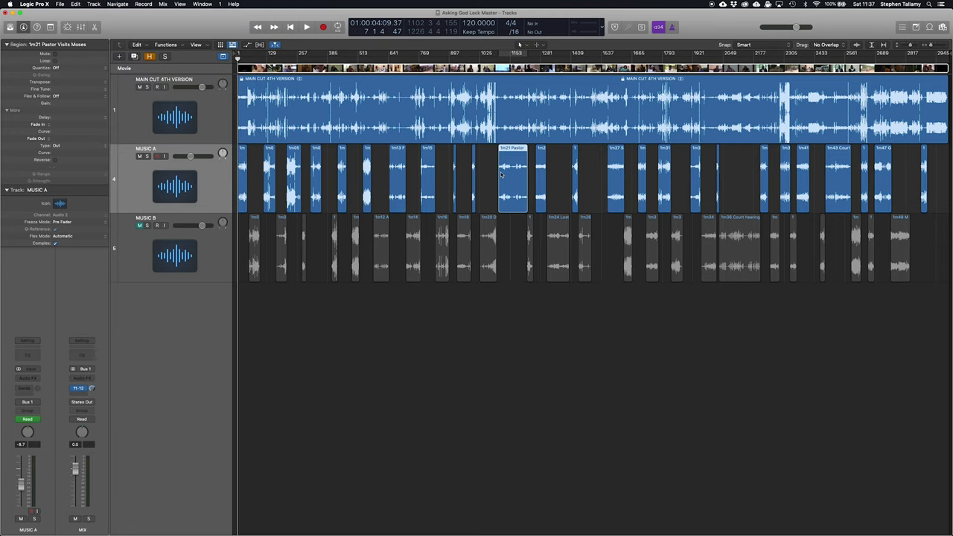
key(super+u)
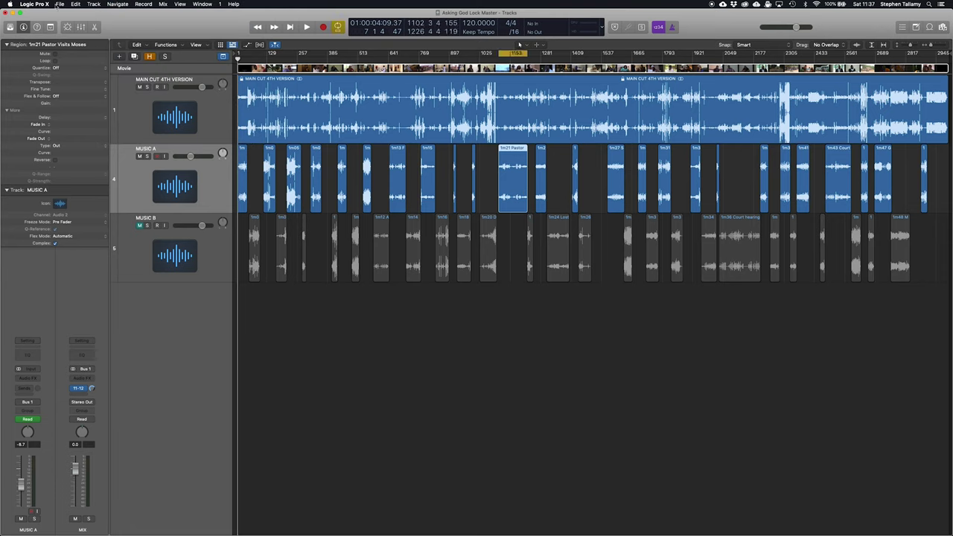
Step: Export the cycle's audio to movie as '1m21 Pastor' in Renders
click(58, 4)
mouse_move(112, 145)
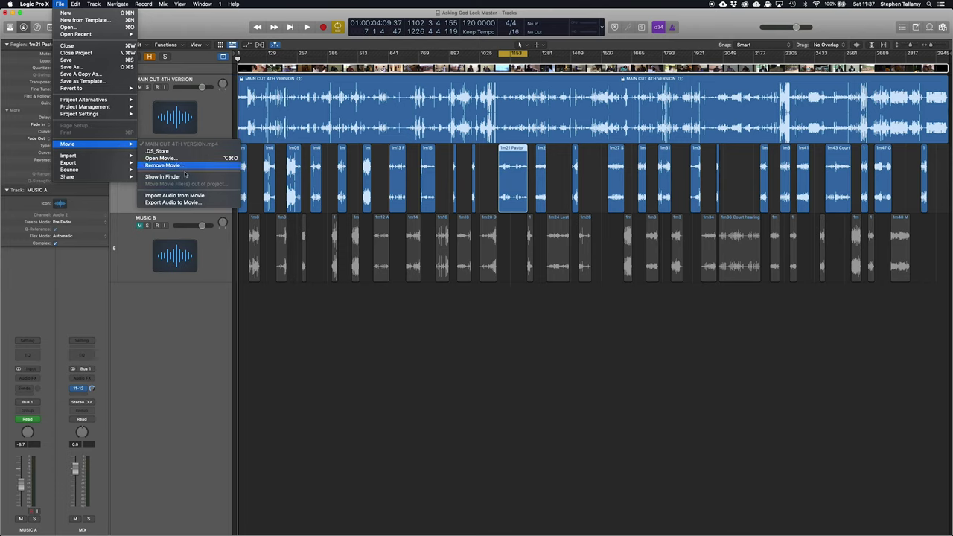
click(201, 202)
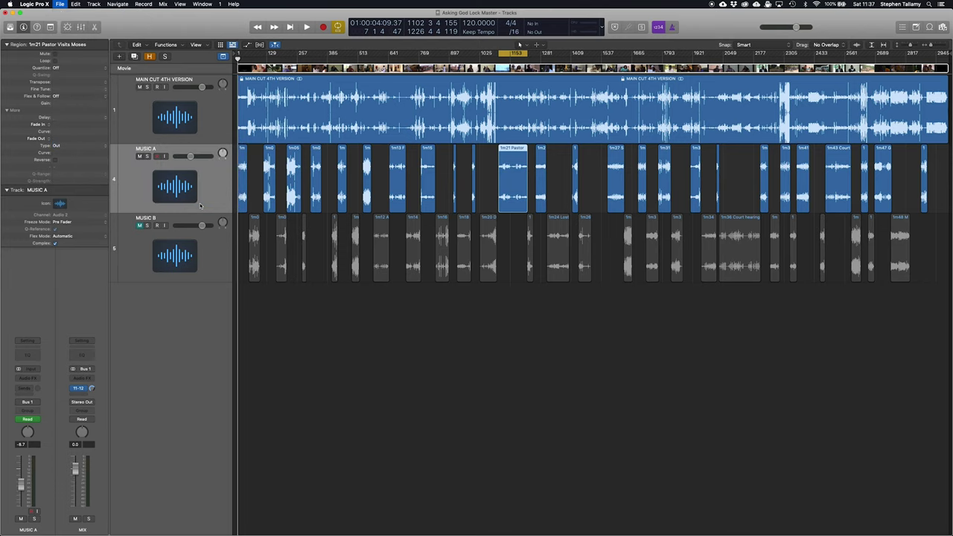
text(Pasto)
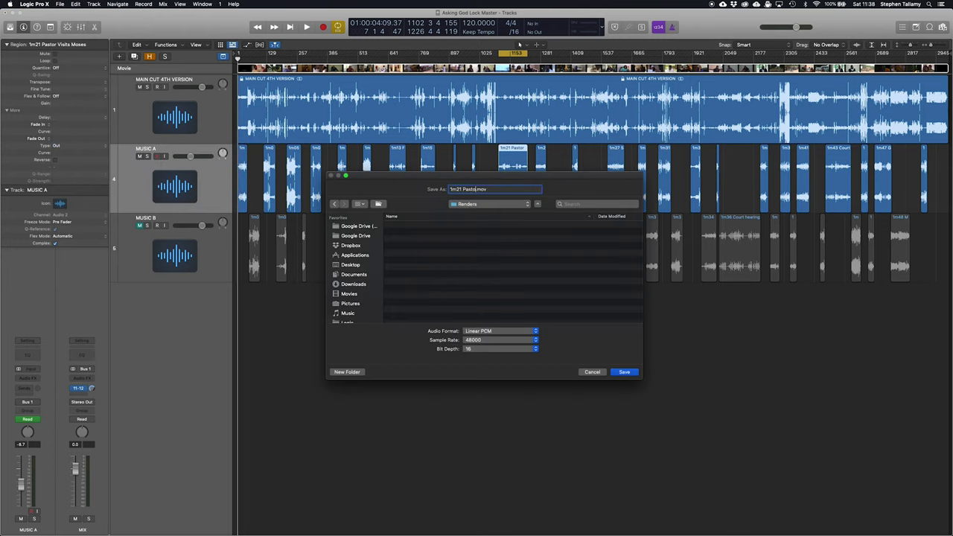
text(r)
click(625, 371)
click(533, 210)
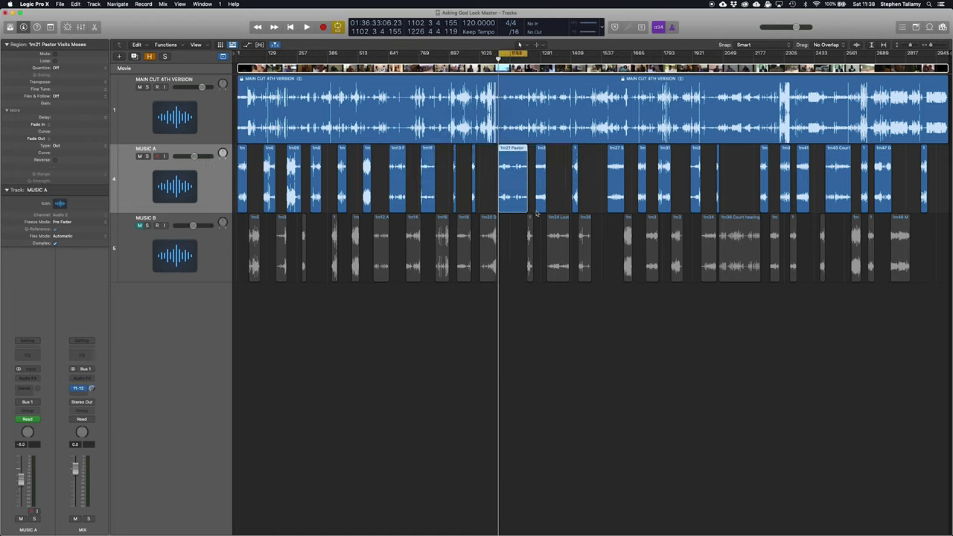
Step: Locate 1m21 Pastor.mov in Finder, reveal hidden DUB and MIX tracks, and mute MAIN CUT 4TH VERSION
click(207, 519)
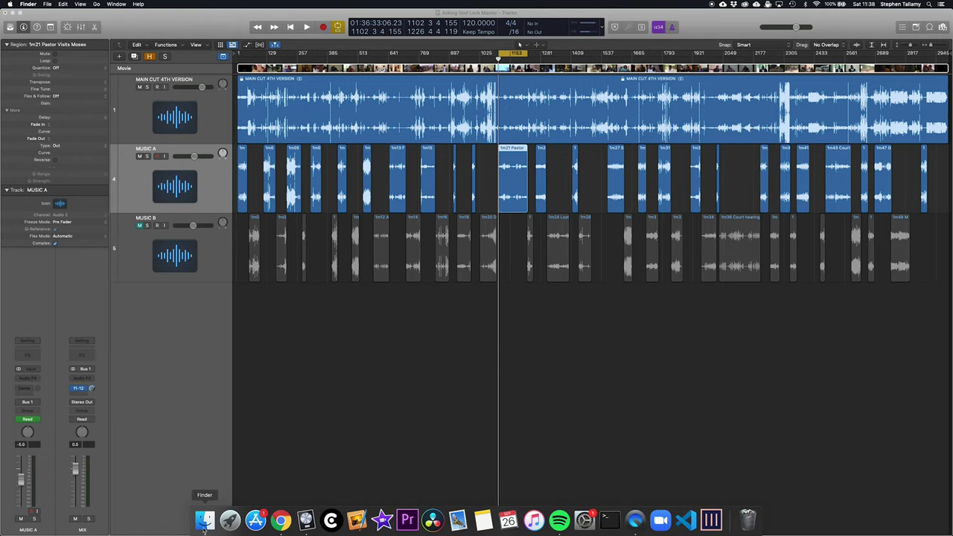
click(474, 136)
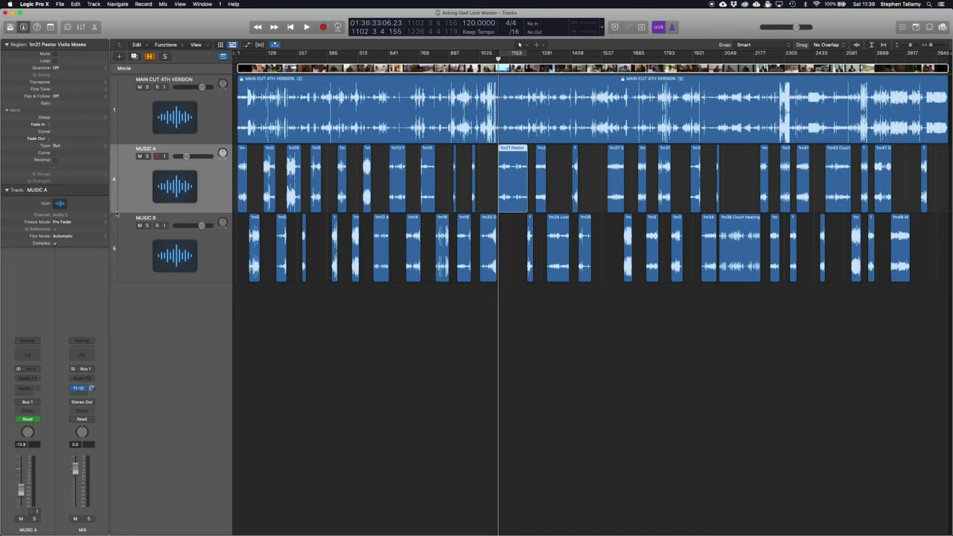
click(150, 57)
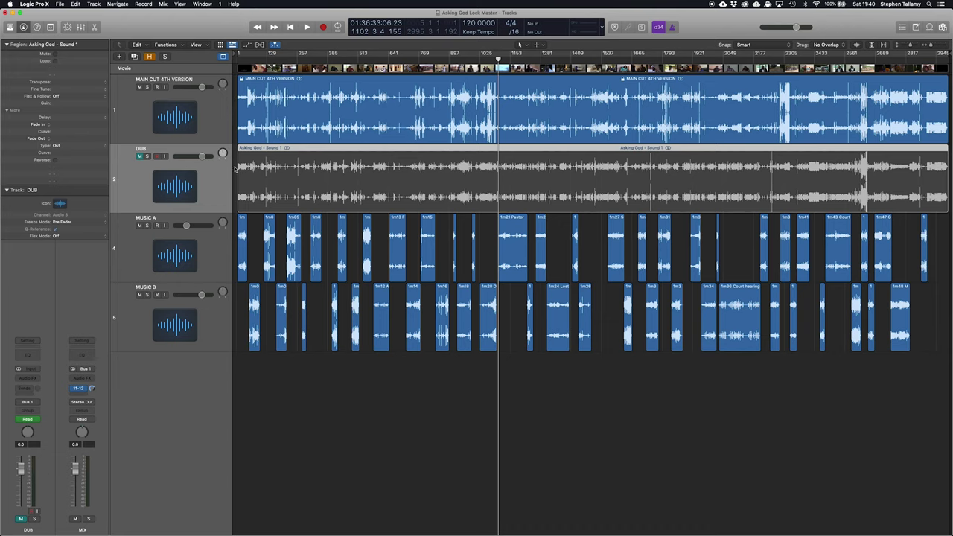
click(138, 87)
Step: Unmute the DUB track and briefly show, then hide, the volume automation
click(139, 156)
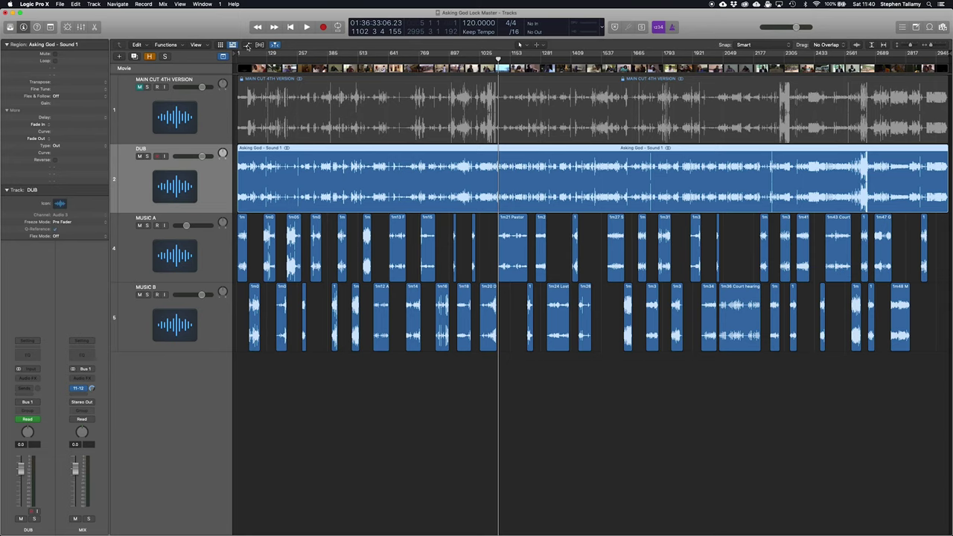
click(248, 45)
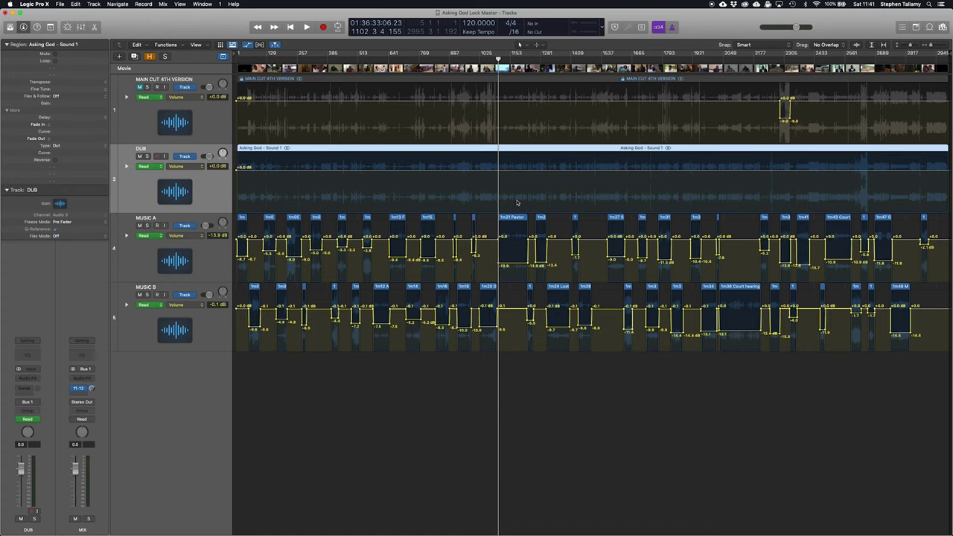
key(a)
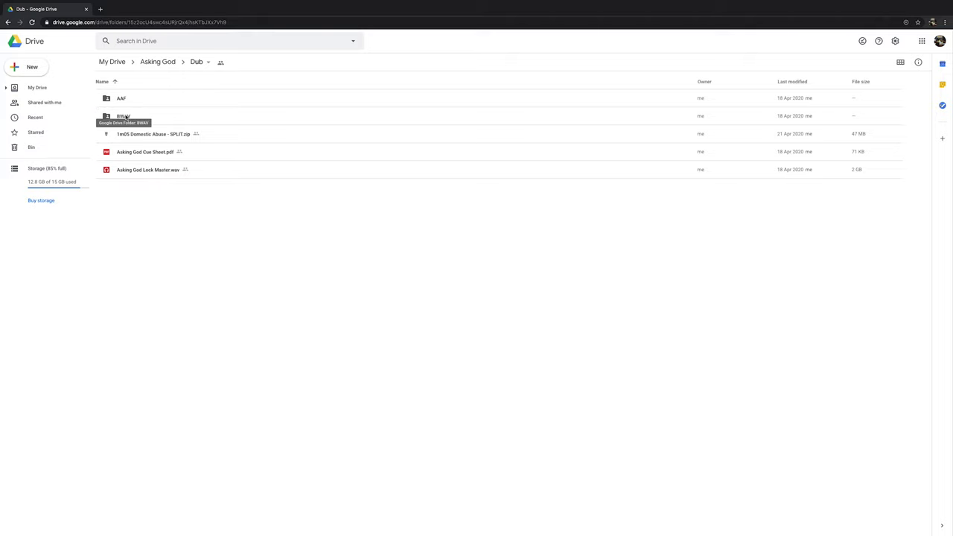
Step: Look inside the BWAV folder, then open AAF and its Audio Files folder
double_click(123, 116)
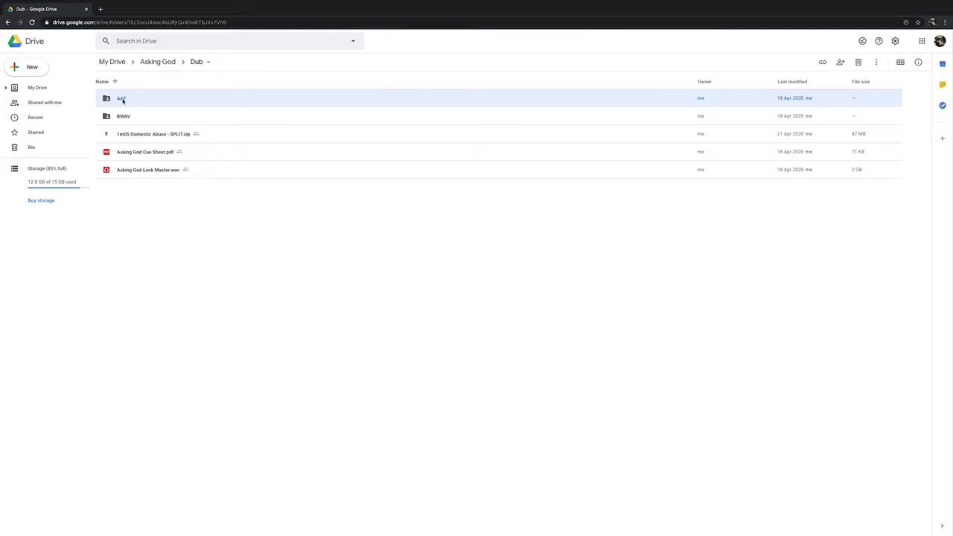
double_click(122, 99)
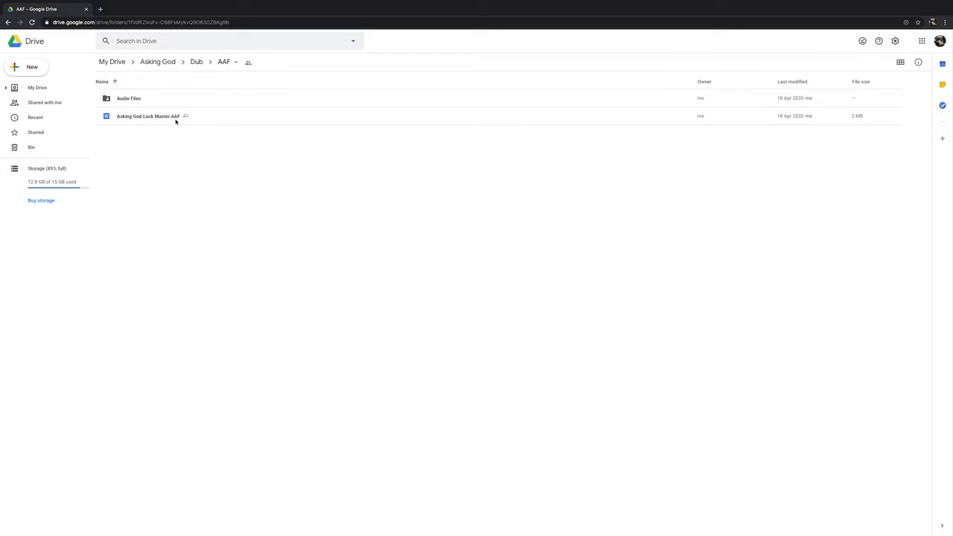
double_click(137, 98)
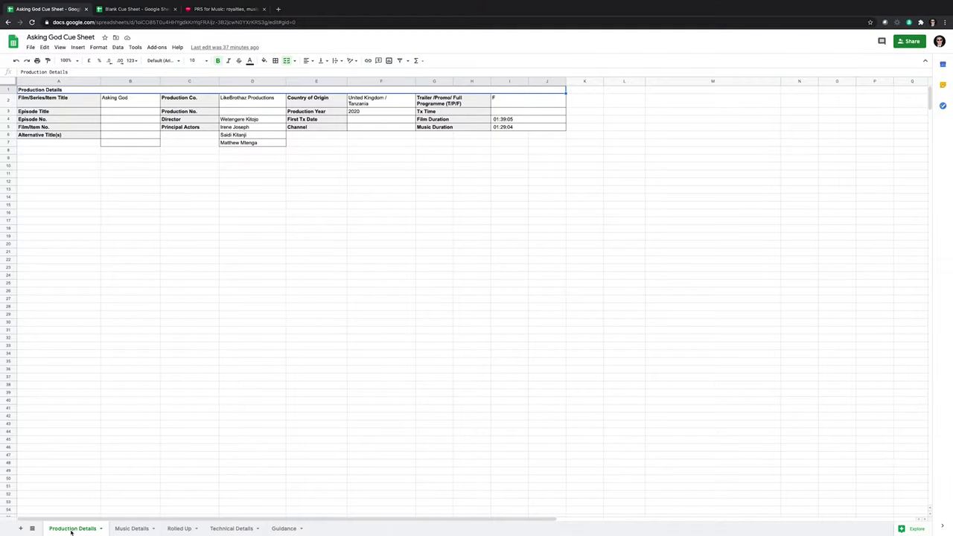
Step: Review the cue sheet tabs and the I3 duration formula, then select the 1m11 Hanging In The Balance cue
click(123, 529)
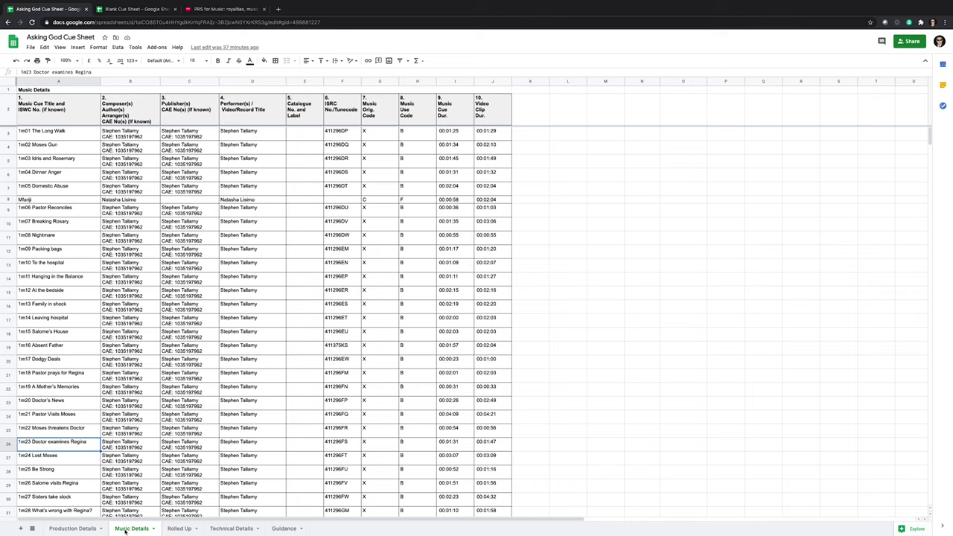
click(284, 529)
click(229, 528)
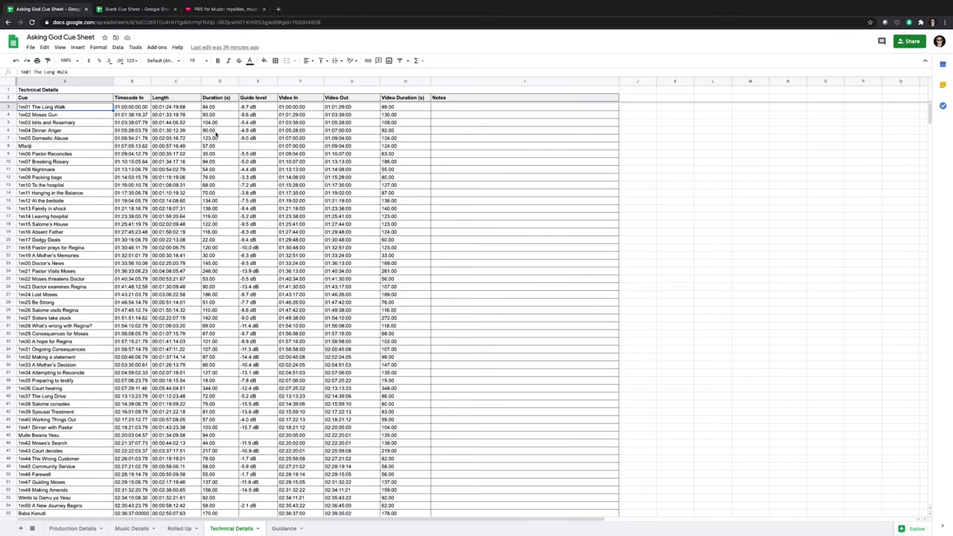
click(131, 528)
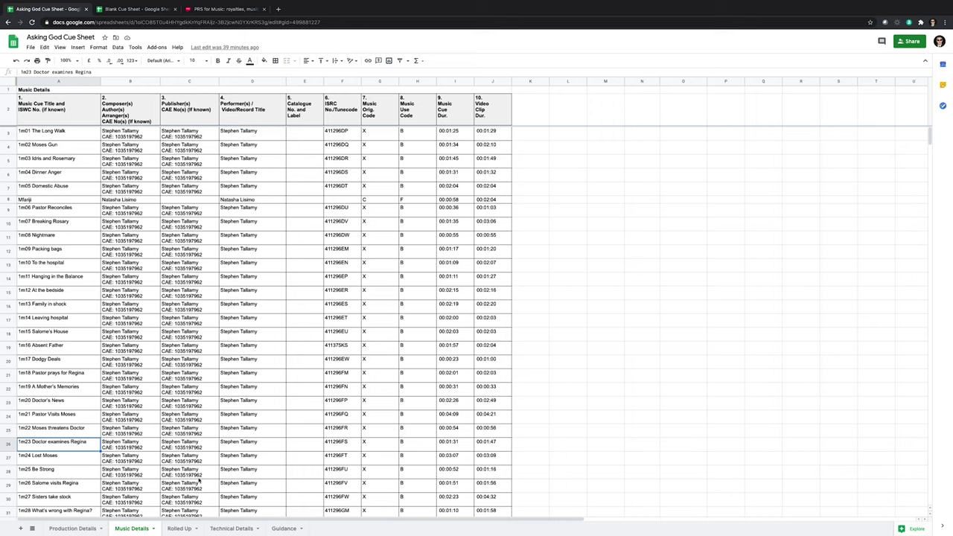
click(449, 133)
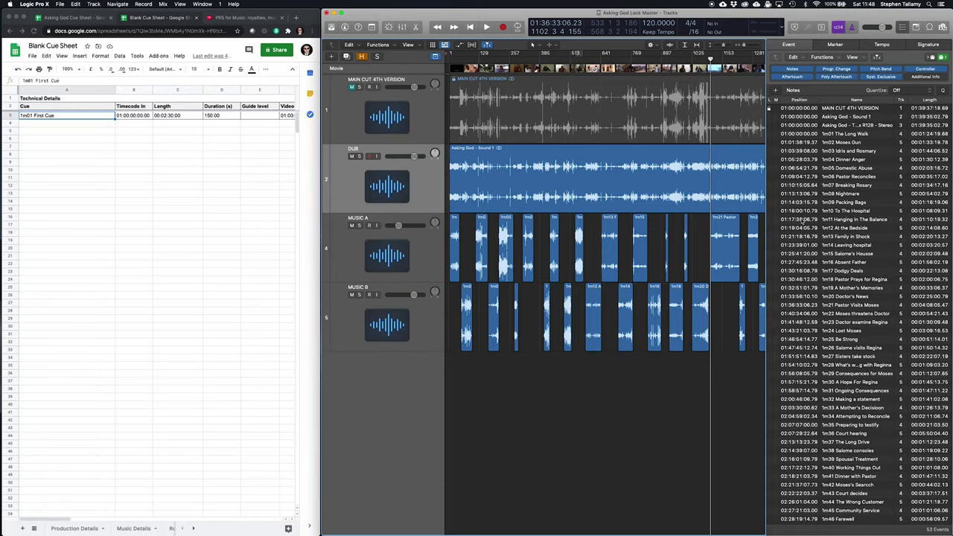
click(802, 220)
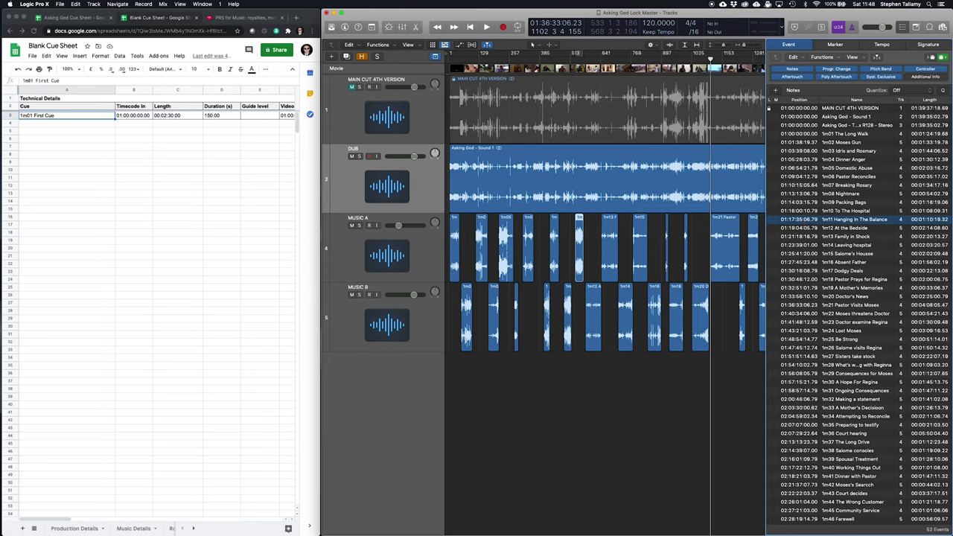
Step: Paste the 1m11 cue's 01:17:35:06.79 position and 00:01:10:19.32 length into B3 and C3
double_click(801, 219)
click(133, 116)
text(01:17:35:06.79)
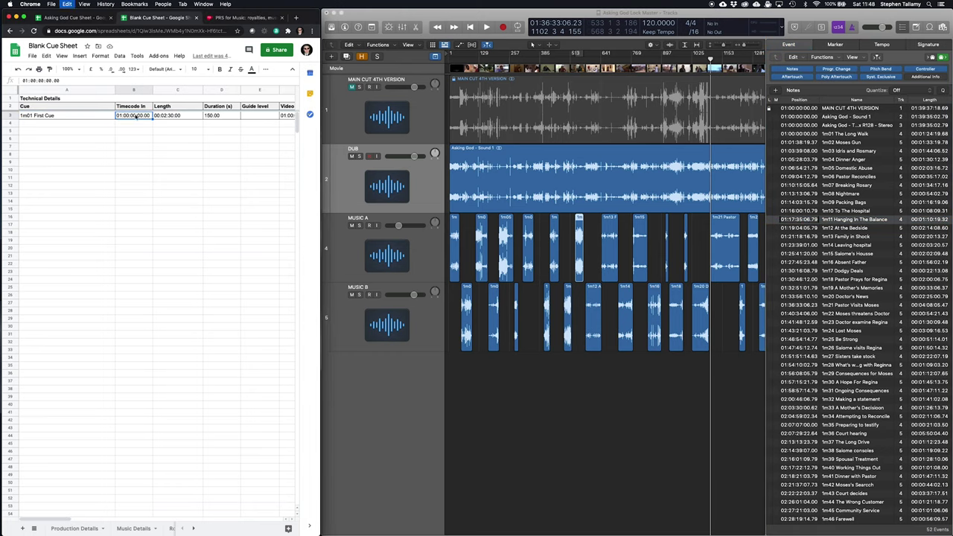
click(920, 220)
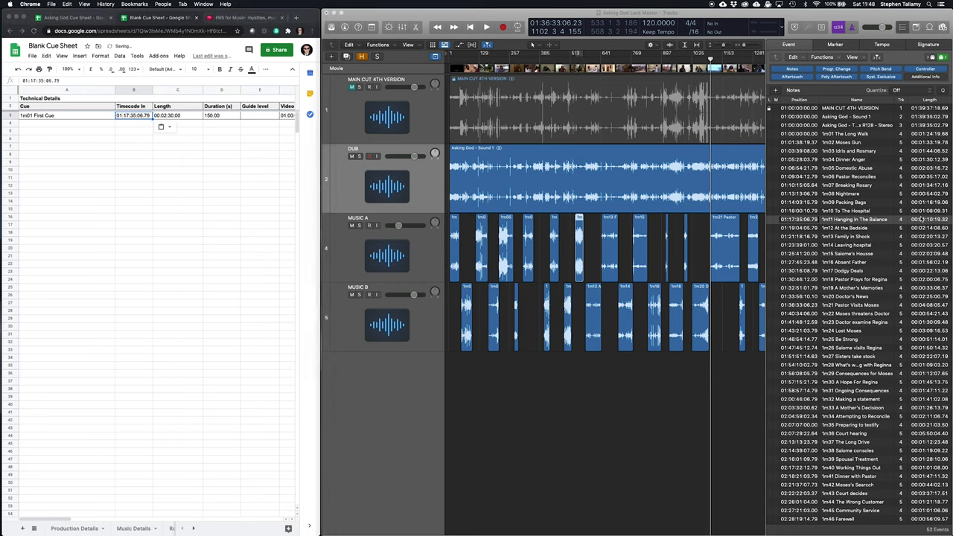
double_click(921, 219)
key(super+c)
click(171, 115)
key(super+v)
click(213, 116)
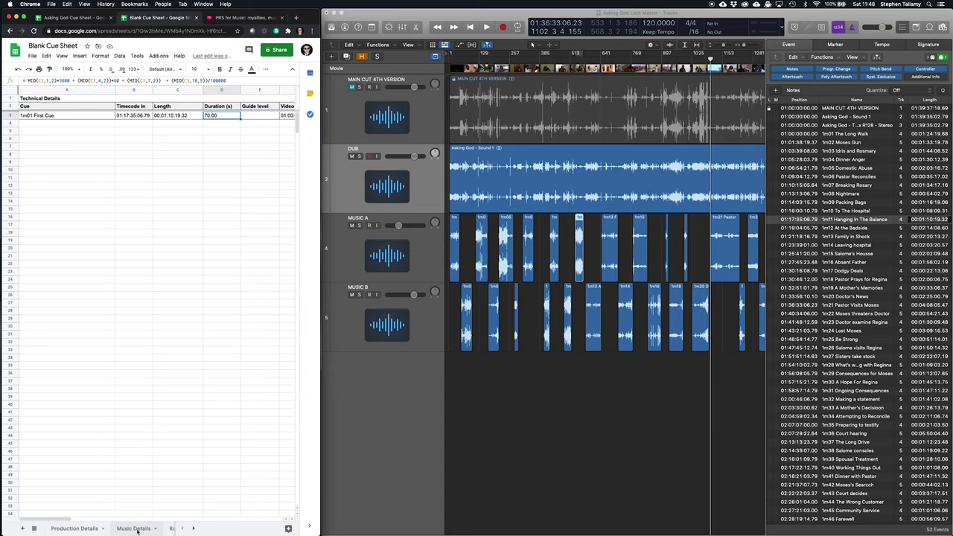
Step: Check the 70-second duration on Music Details, then return to Technical Details
click(134, 529)
scroll(182, 360, right, 5)
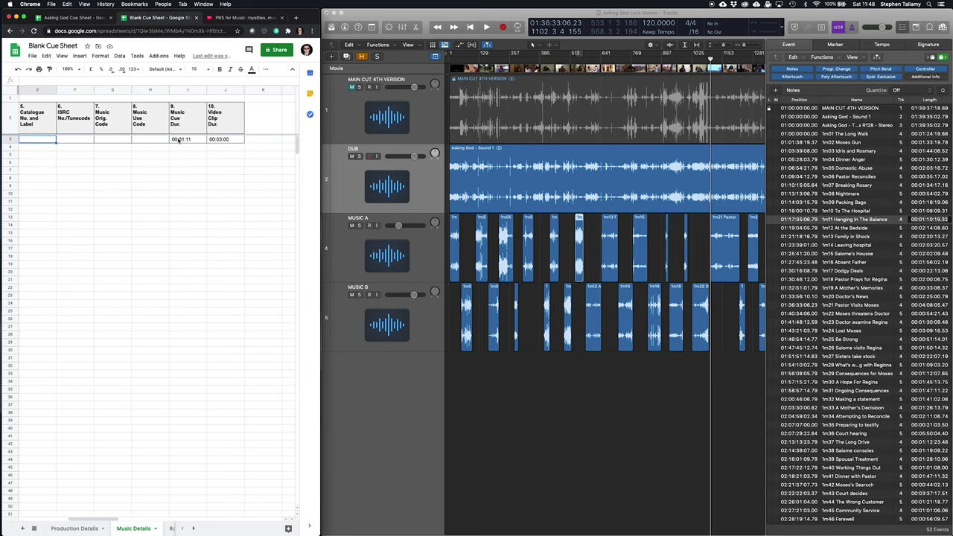
key(alt+Down)
key(alt+Down)
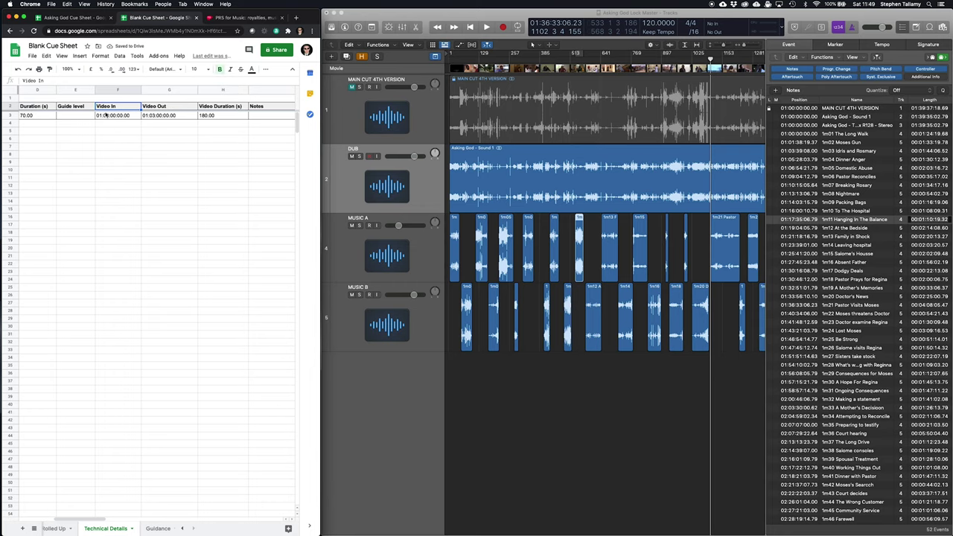
Step: Copy the cue's video start 01:36:31:19.31 from Logic's playhead into Video In (F3)
click(219, 116)
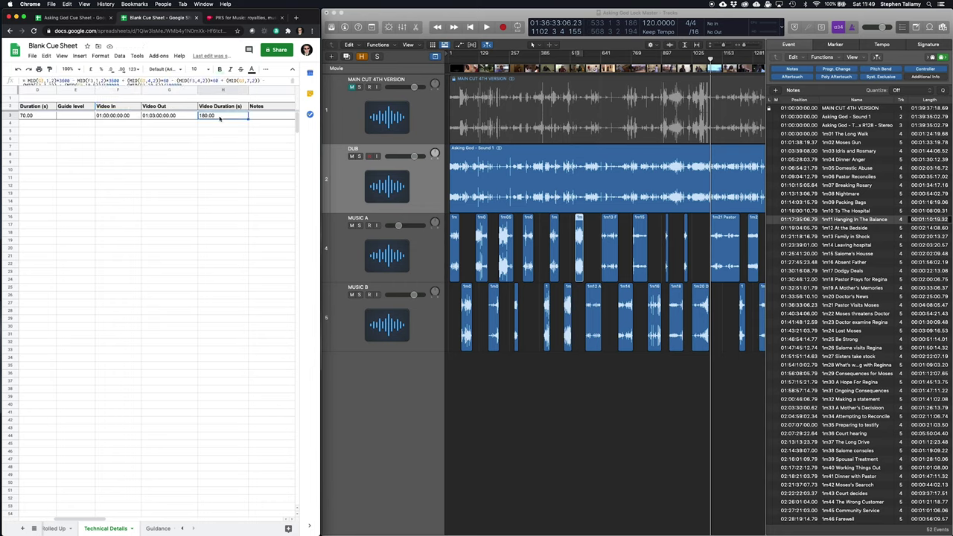
click(118, 116)
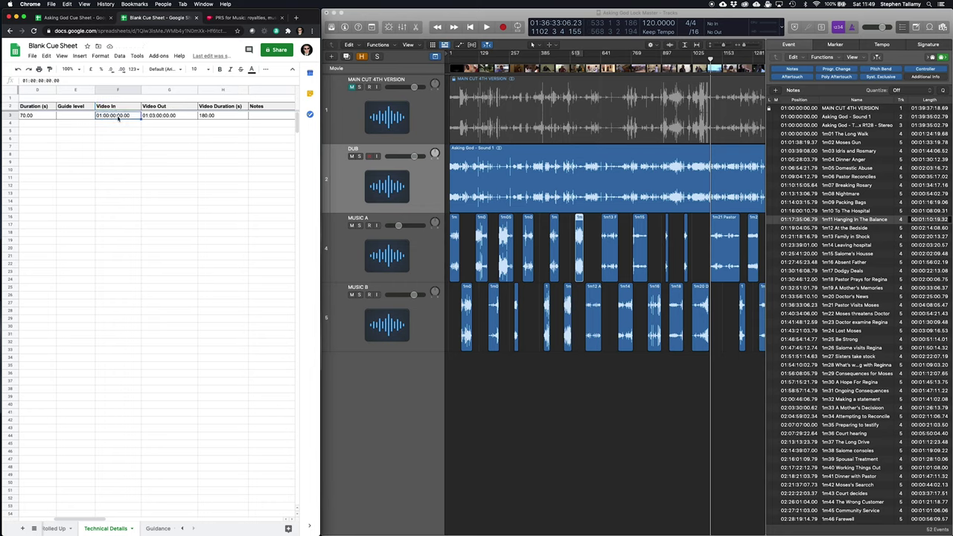
click(170, 118)
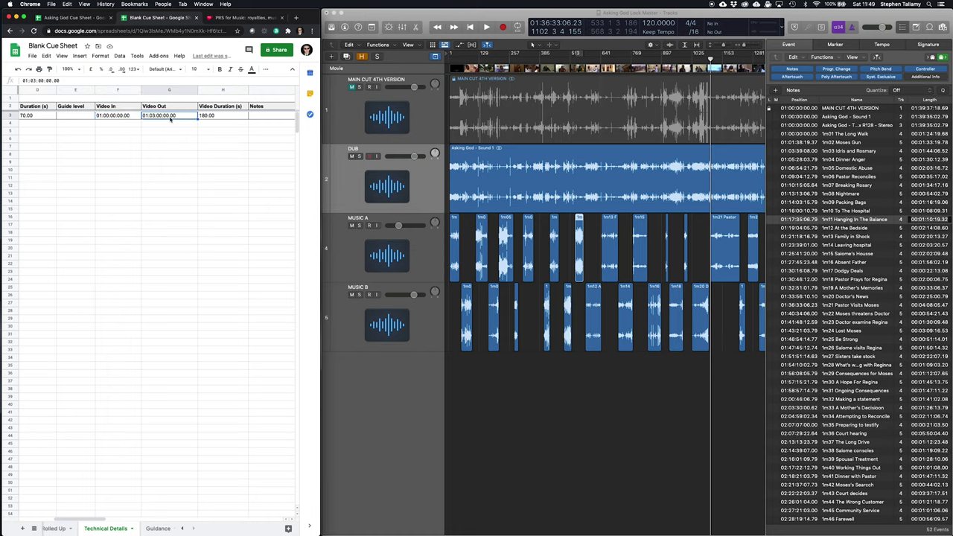
click(116, 117)
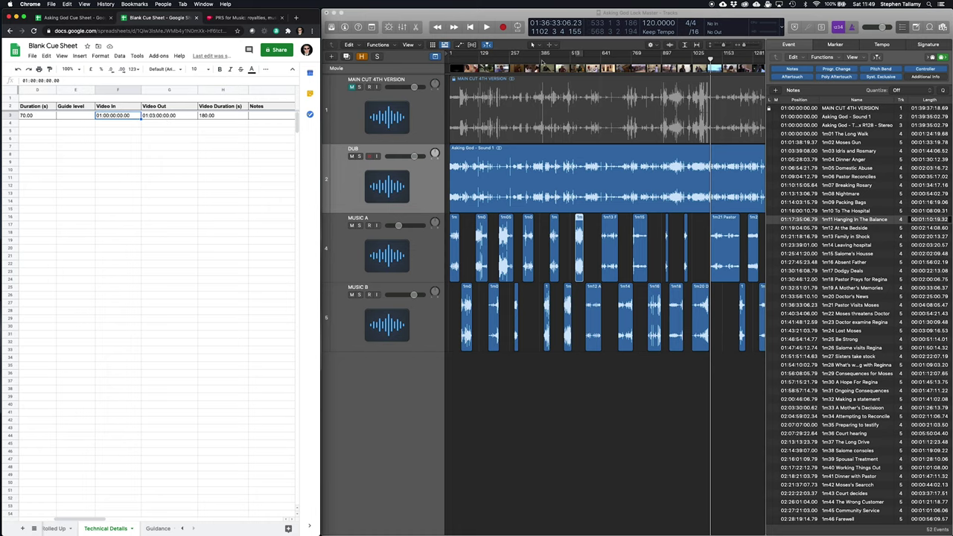
click(695, 62)
double_click(572, 23)
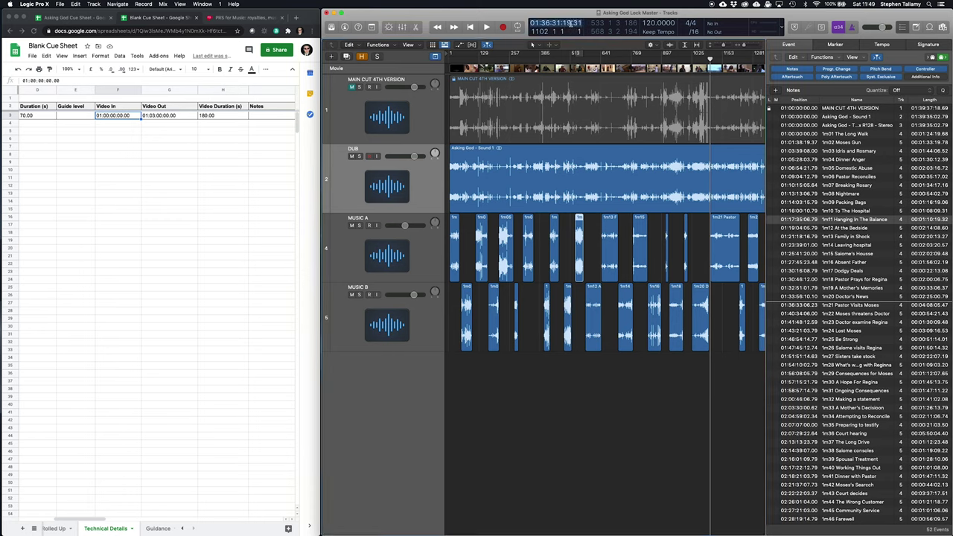
key(super+c)
key(super+Tab)
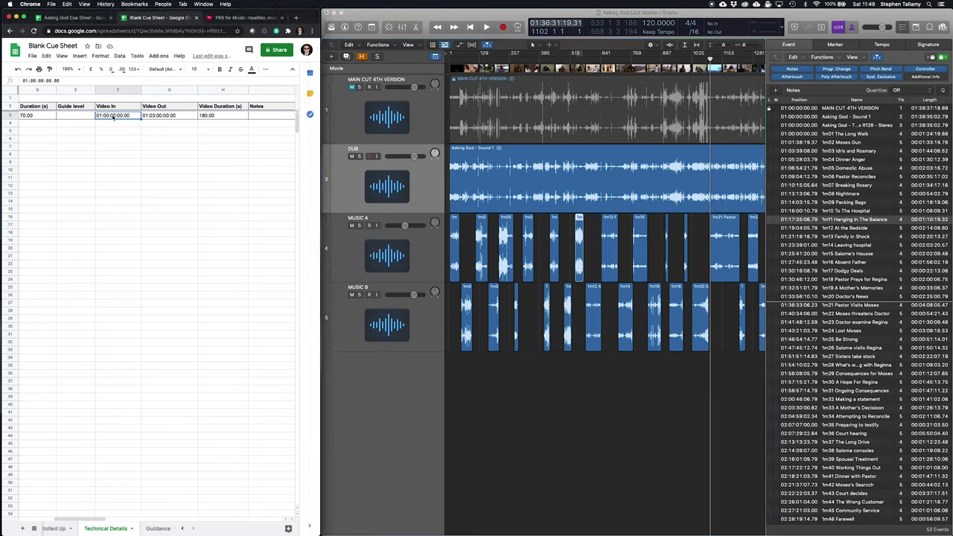
key(super+v)
key(Tab)
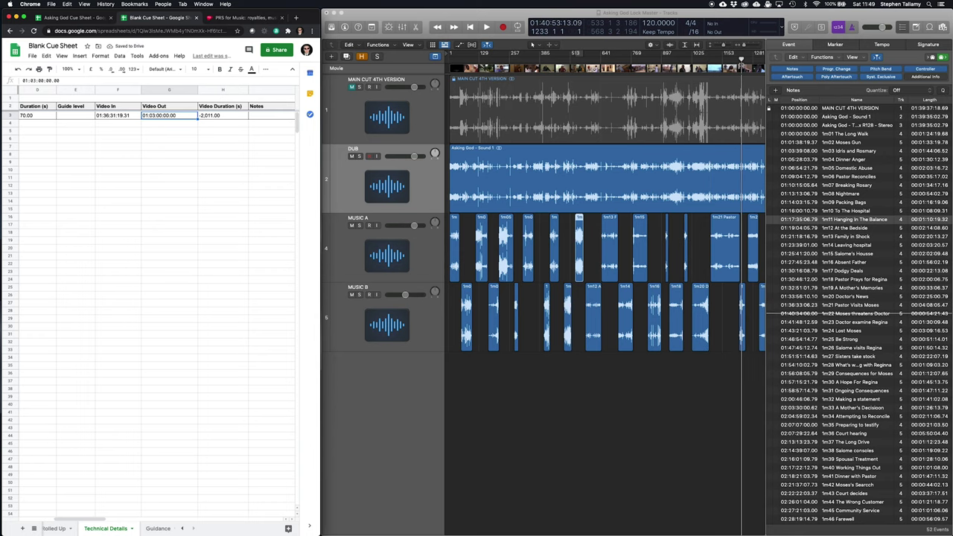
Step: Copy the video end 01:40:41:13.32 from Logic into Video Out (G3)
key(super+Tab)
double_click(546, 23)
key(super+c)
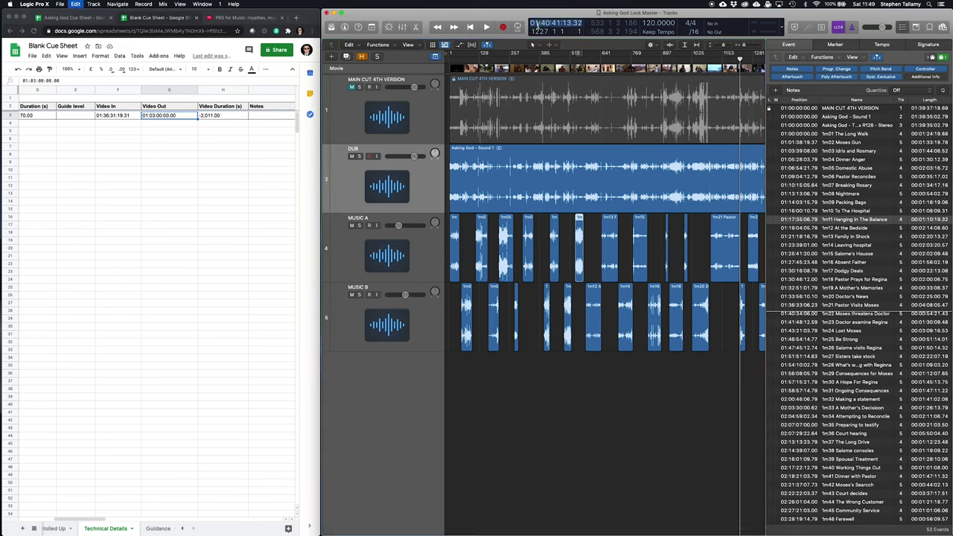
key(super+Tab)
key(super+v)
key(Tab)
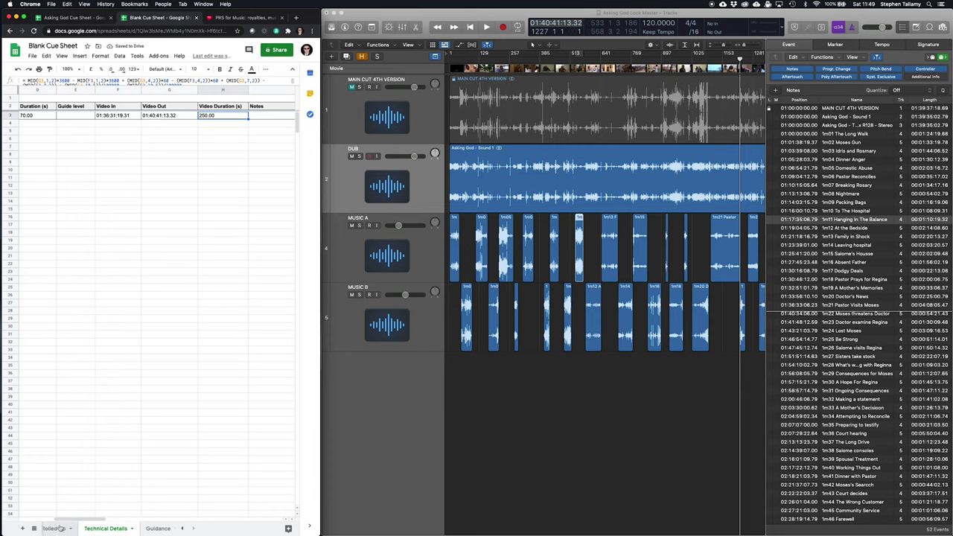
Step: Verify the 250-second video clip duration in J3 on Music Details, then return to Technical Details
scroll(63, 529, left, 2)
click(74, 529)
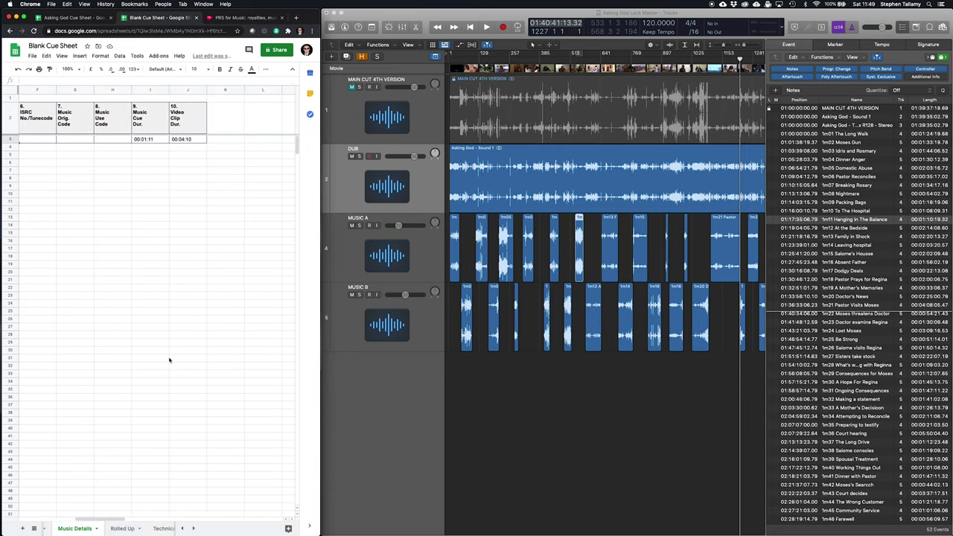
click(176, 140)
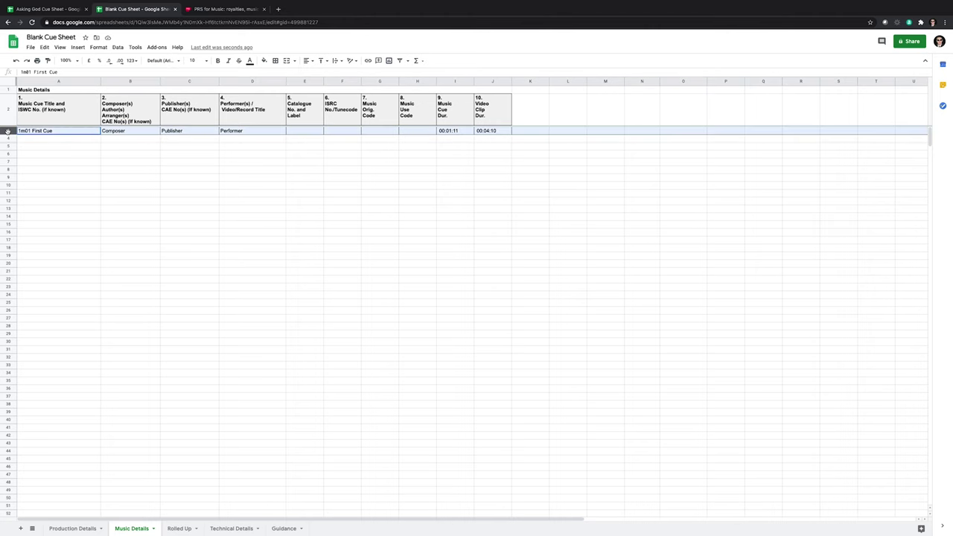
click(231, 528)
Step: Fill the first cue row down through row 44 on Technical Details
click(8, 107)
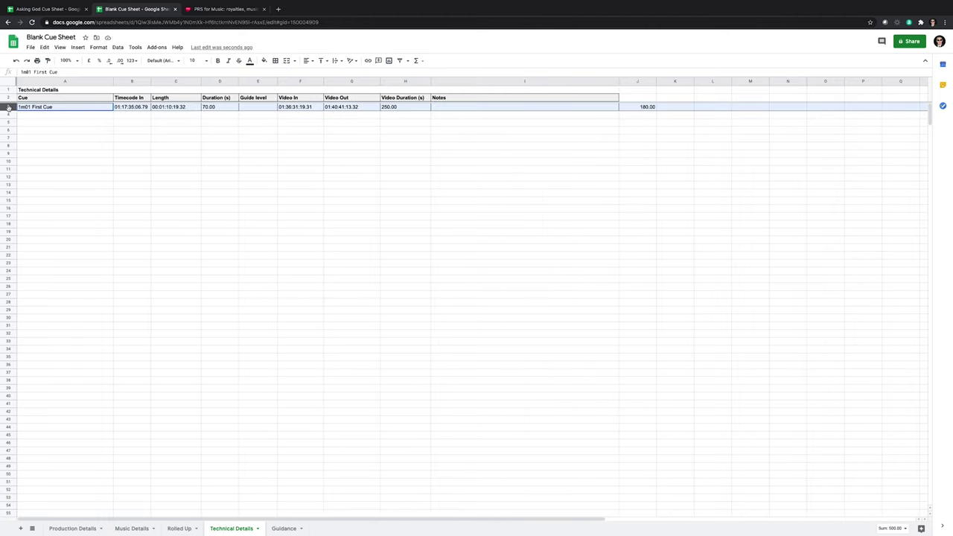
shift+click(10, 427)
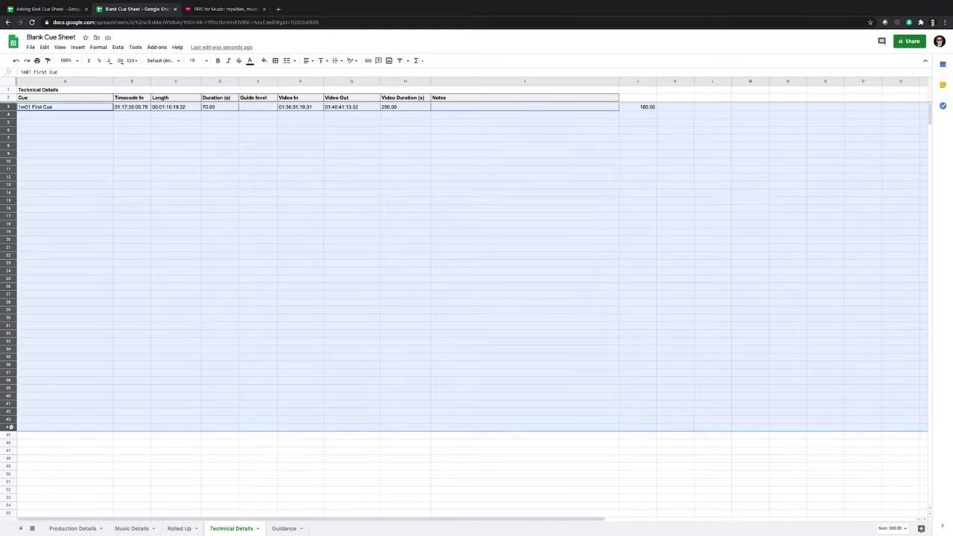
key(ctrl+d)
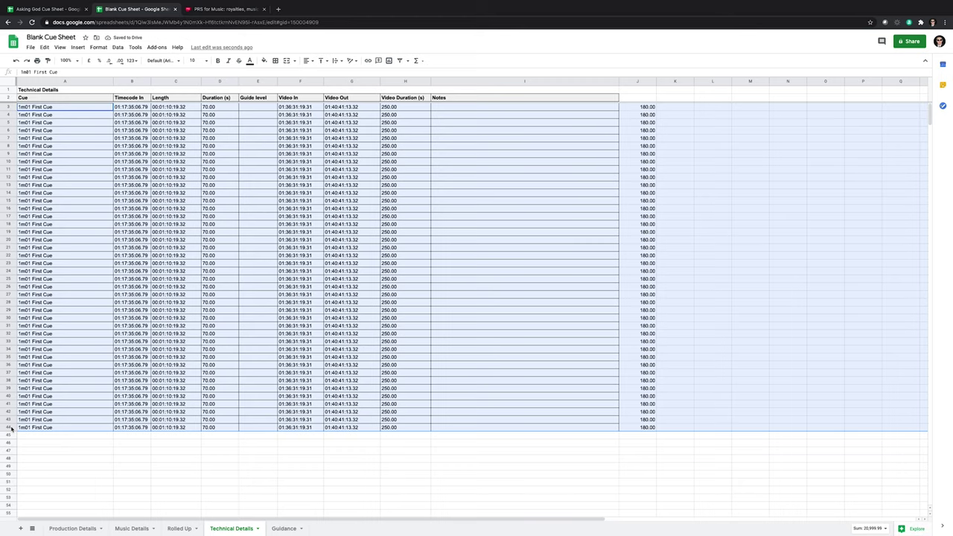
Step: On Music Details, fill the first cue row down through row 36
click(132, 528)
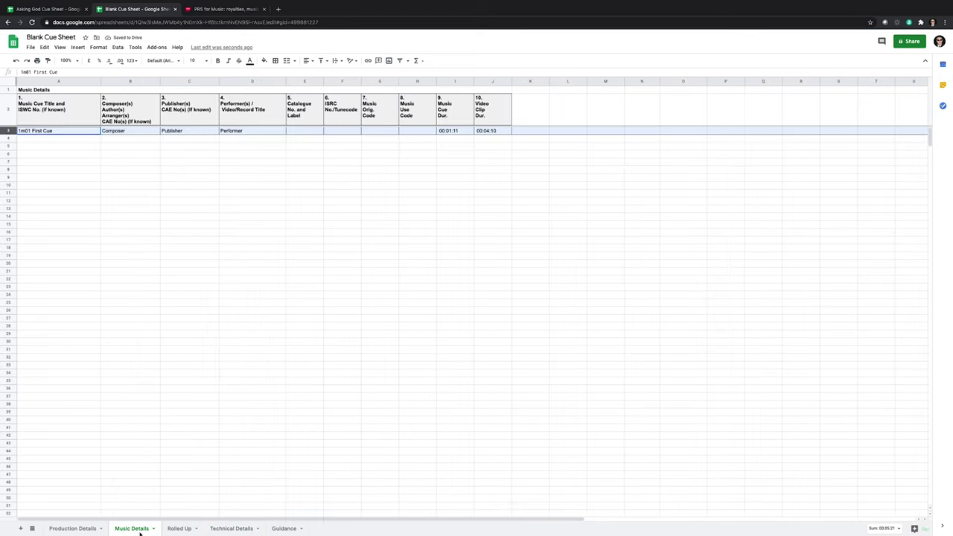
shift+click(10, 388)
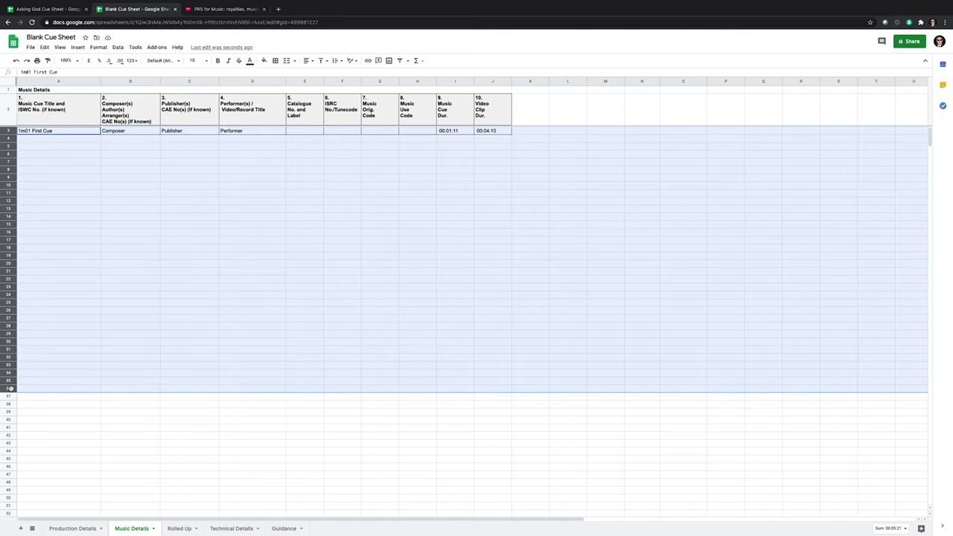
key(ctrl+d)
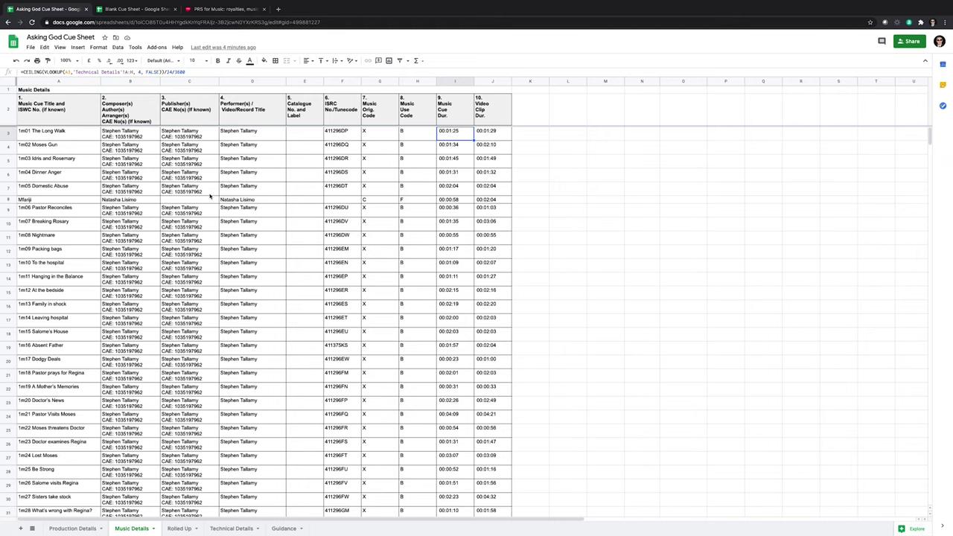
Step: Review the first cue's composer entry in B3 and its ISRC code in F3
click(123, 137)
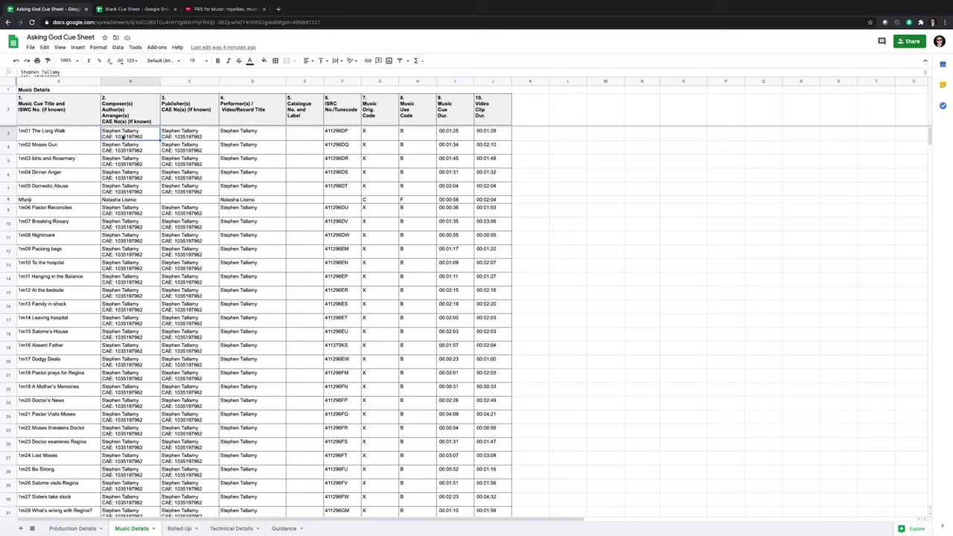
click(335, 132)
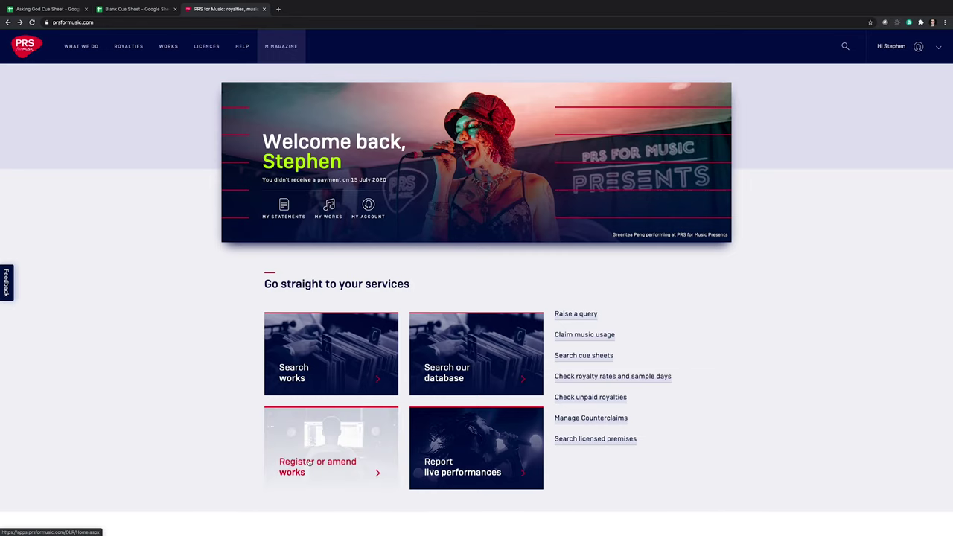
Step: Start a new PRS work registration and copy the first cue title from the cue sheet
click(309, 462)
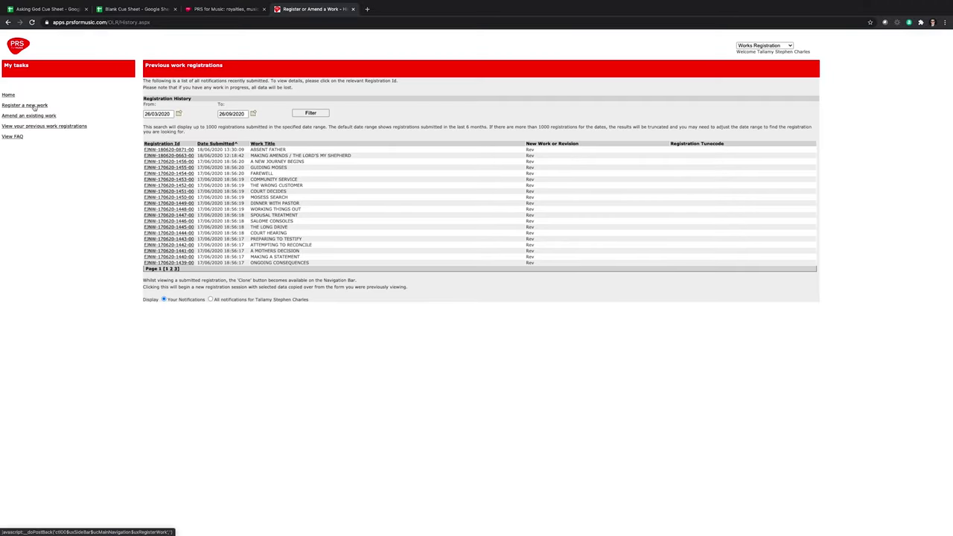
click(33, 106)
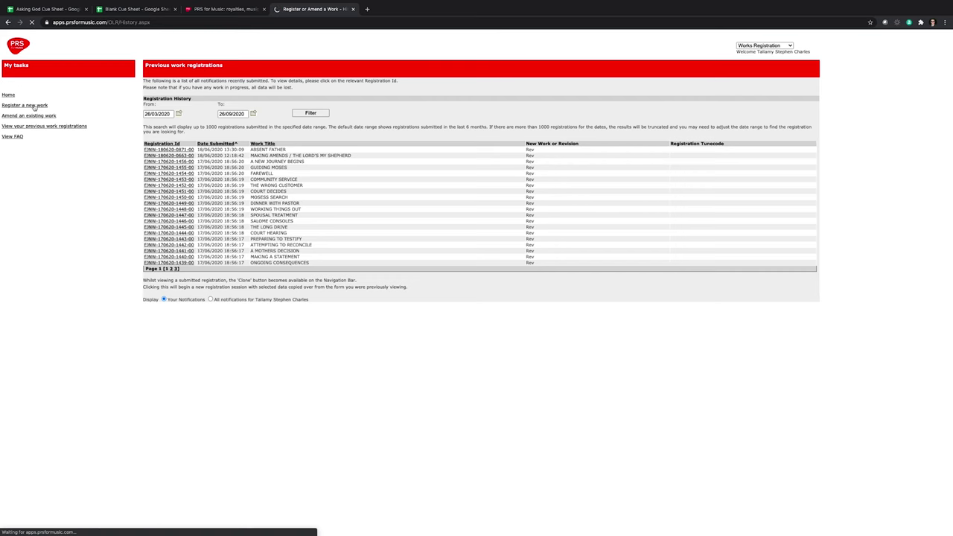
key(super+1)
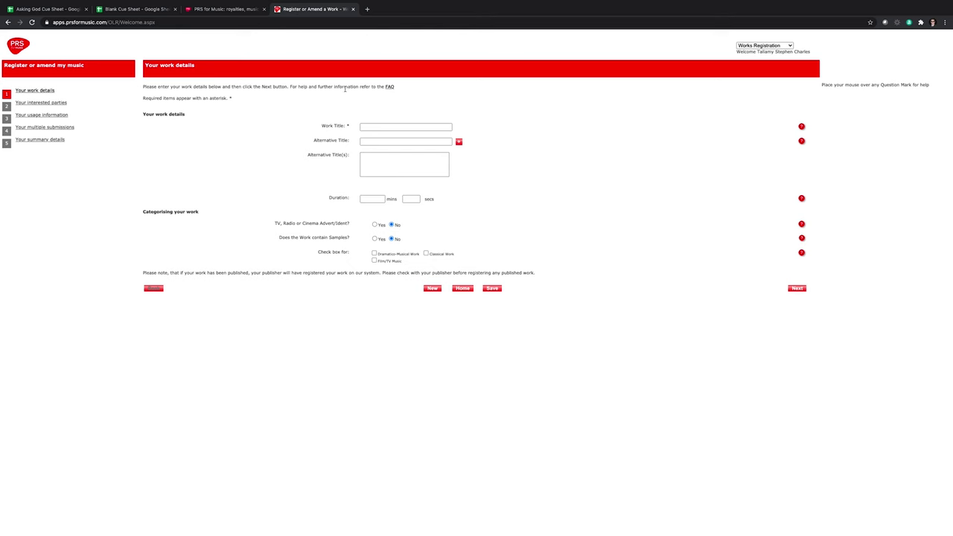
Step: Title the work 'The Long Walk', adding '1m01 The Long Walk' and 'Asking God' as alternative titles
click(363, 142)
key(super+v)
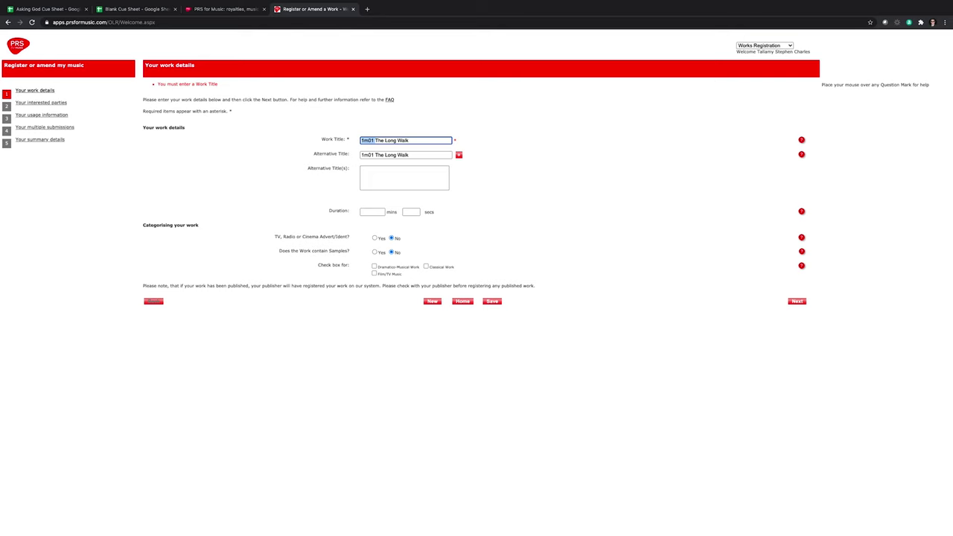
key(BackSpace)
click(458, 155)
click(397, 142)
text(Asking Goi)
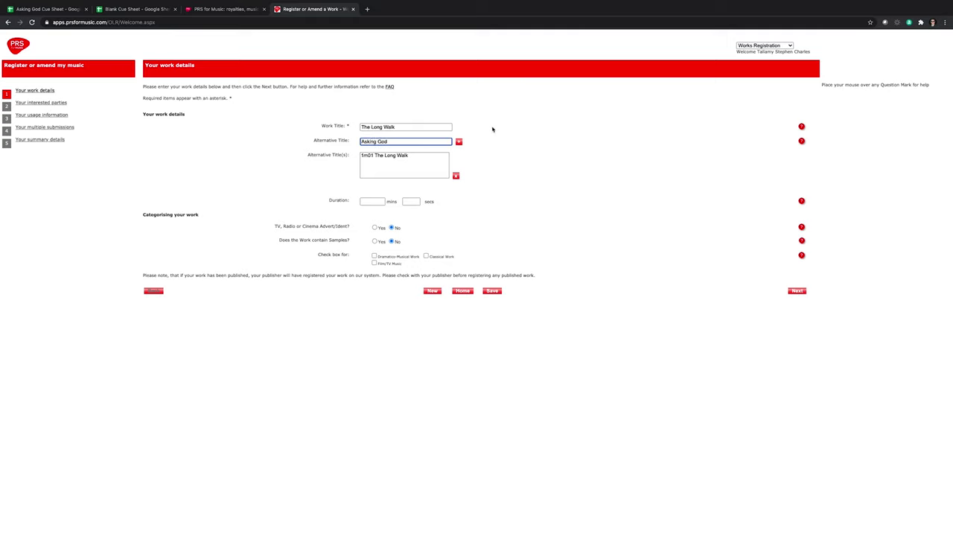
click(459, 142)
Step: Set the duration to 01 min 25 s, mark it Film/TV music for film Asking God, and continue
click(45, 10)
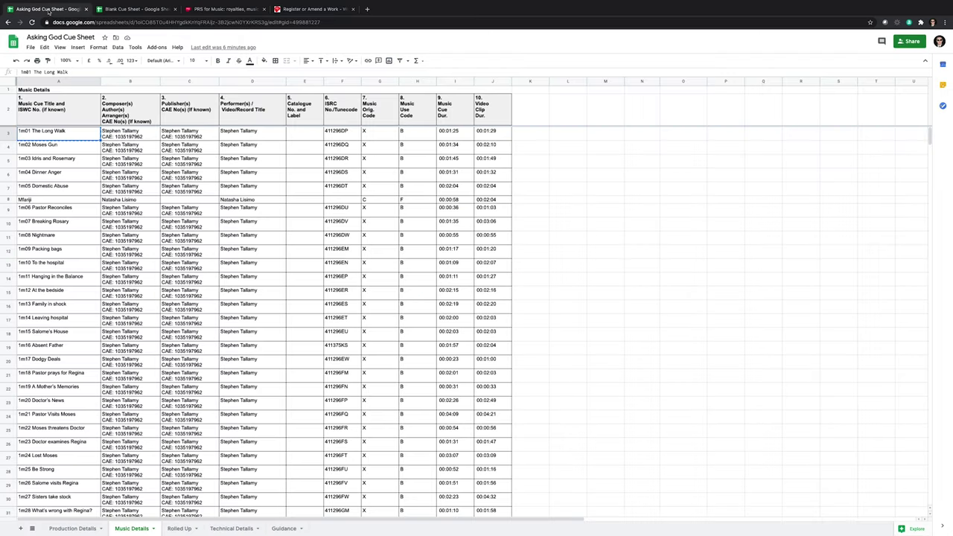
click(309, 9)
text(01)
key(Tab)
text(25)
click(490, 195)
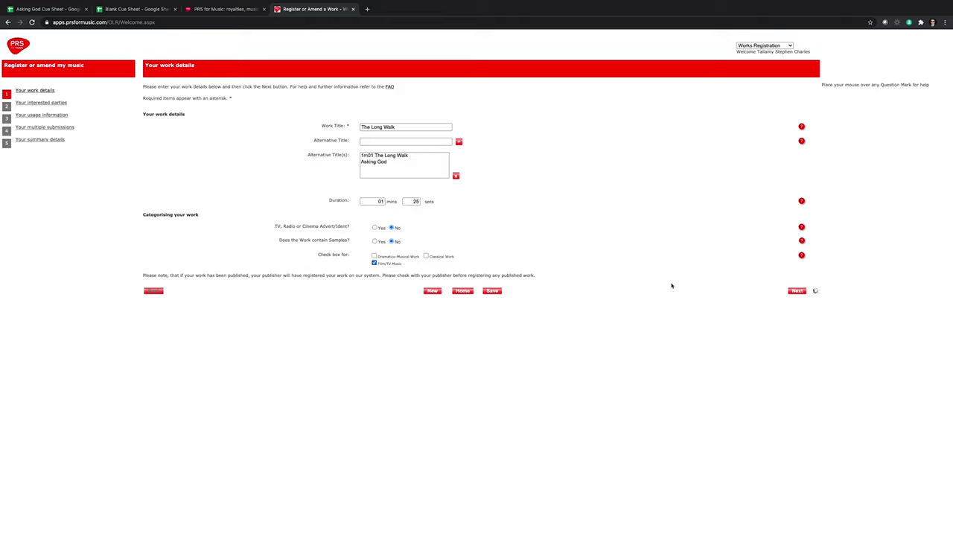
click(406, 300)
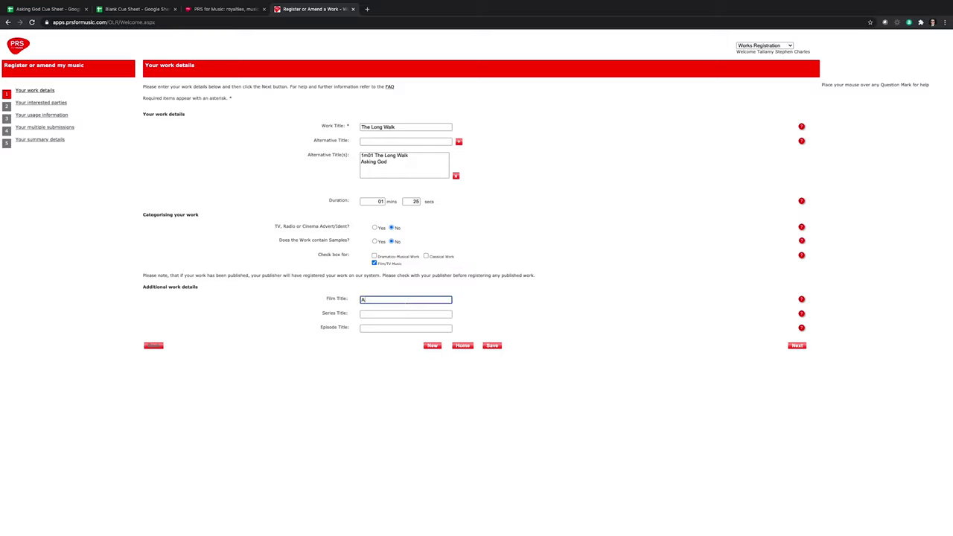
text(Asking G)
click(797, 346)
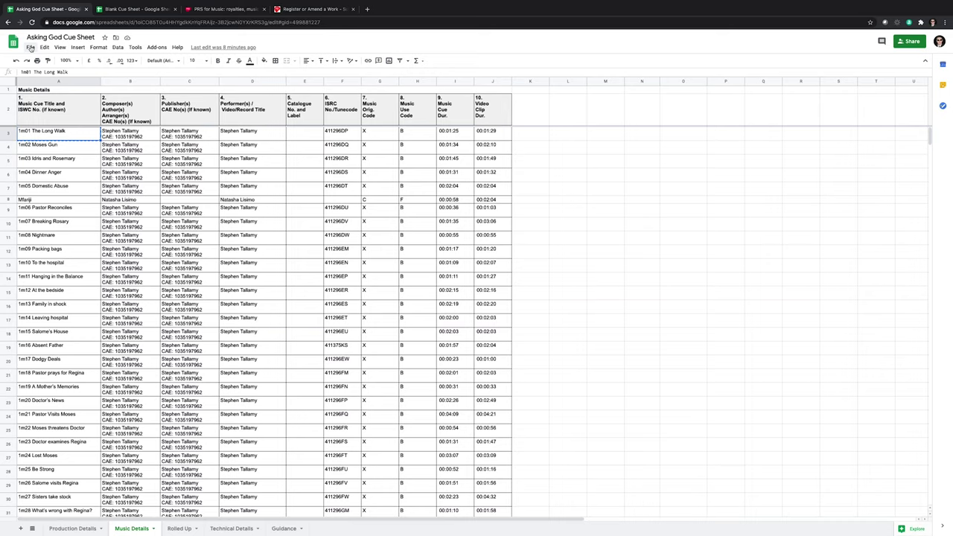
Step: Export the Production Details, Music Details and Guidance sheets as one workbook PDF and review it
click(30, 48)
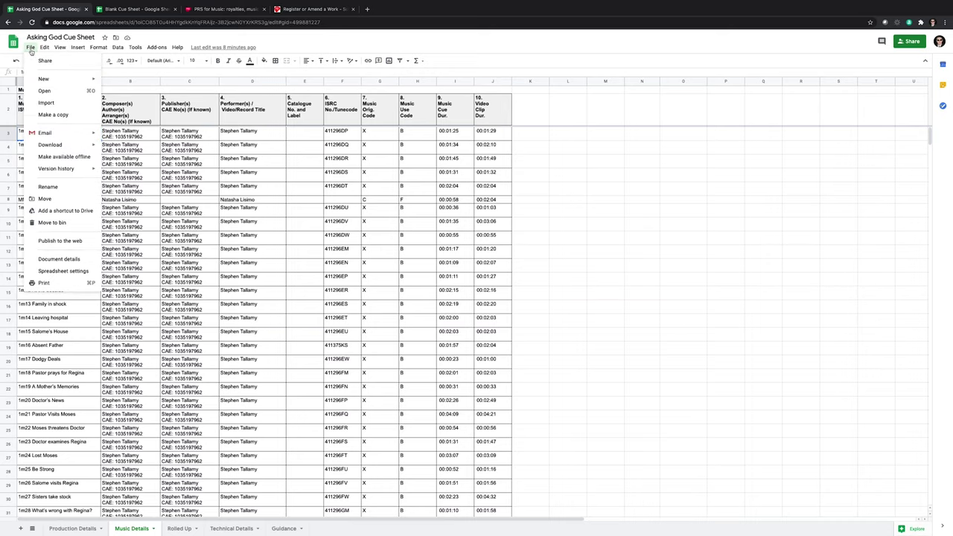
mouse_move(78, 146)
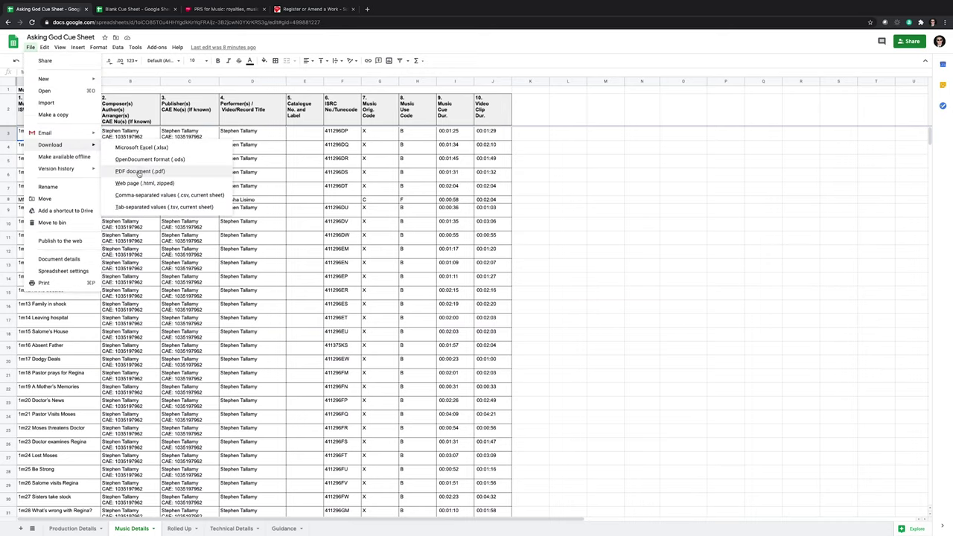
click(139, 172)
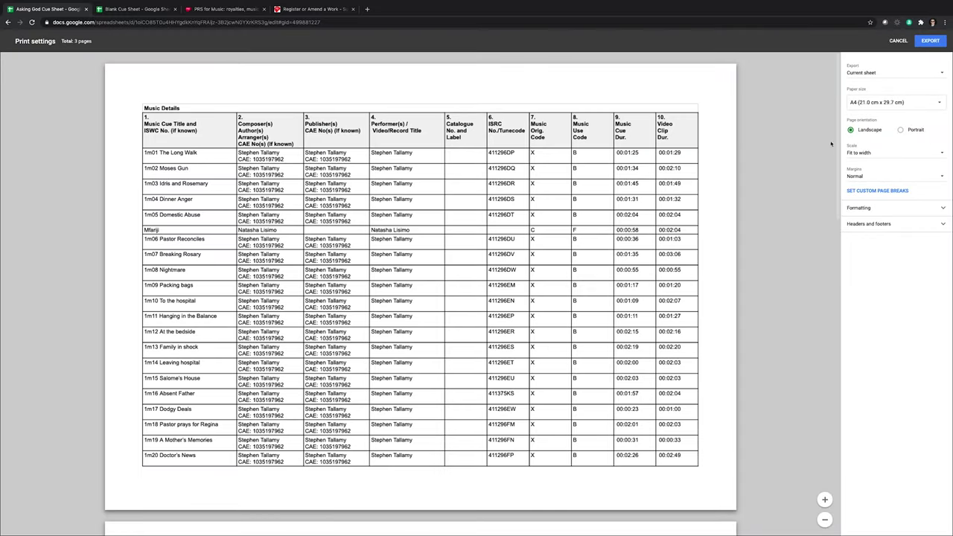
click(879, 73)
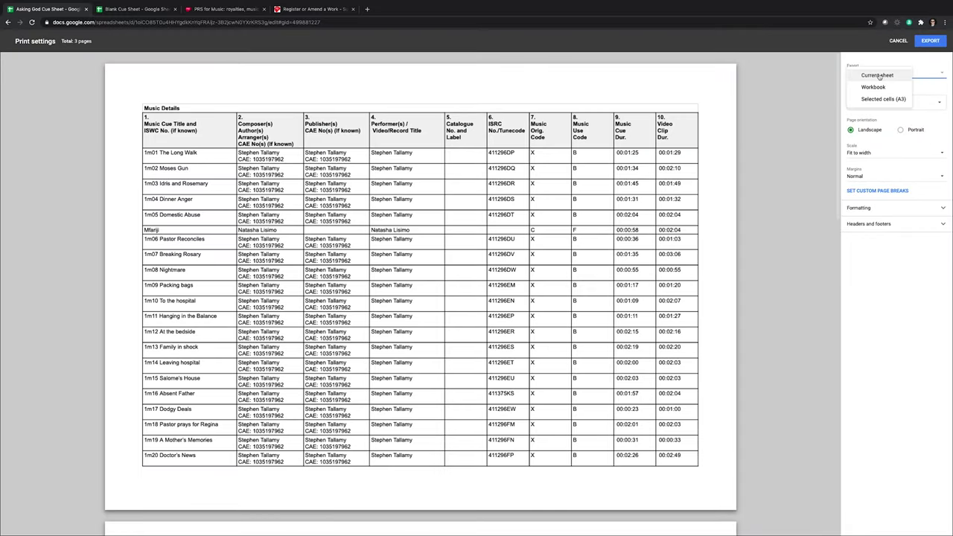
click(874, 88)
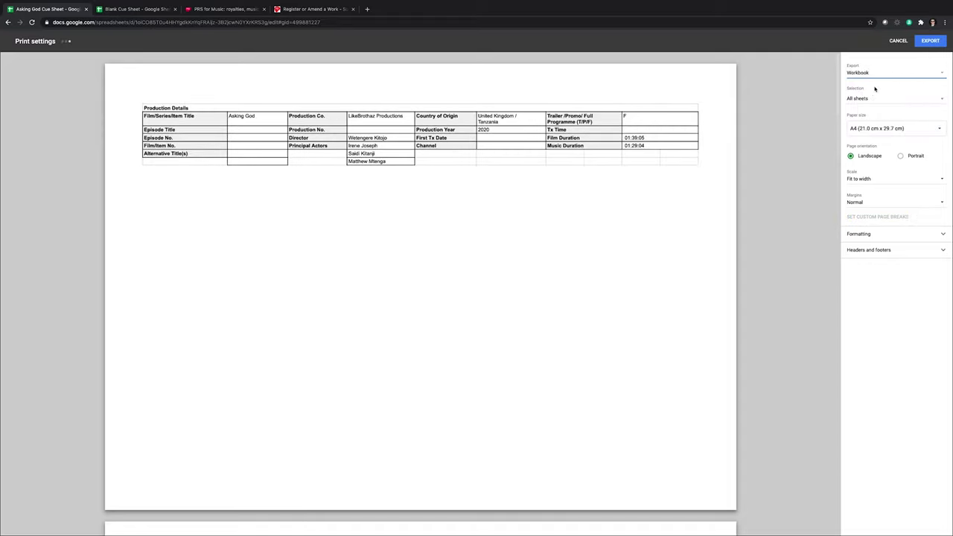
click(867, 99)
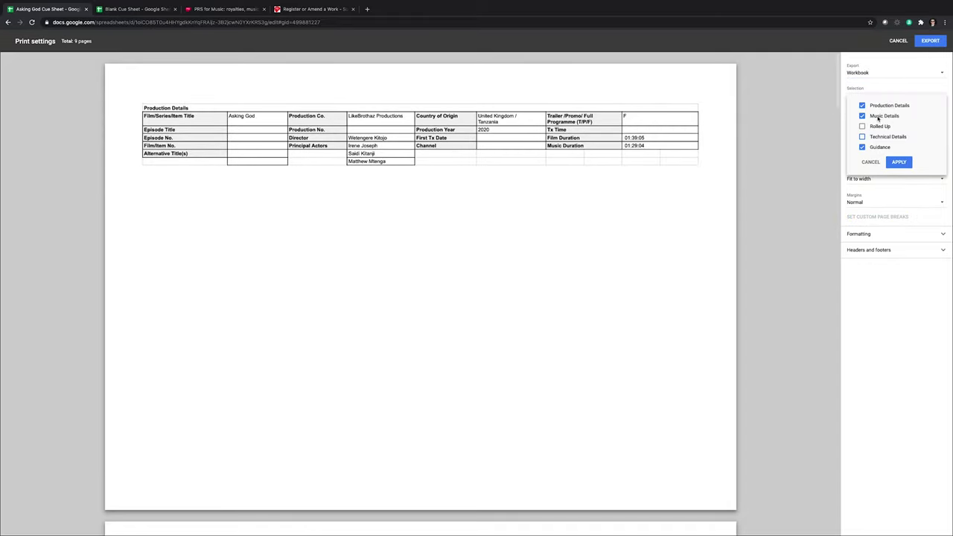
click(899, 162)
click(930, 41)
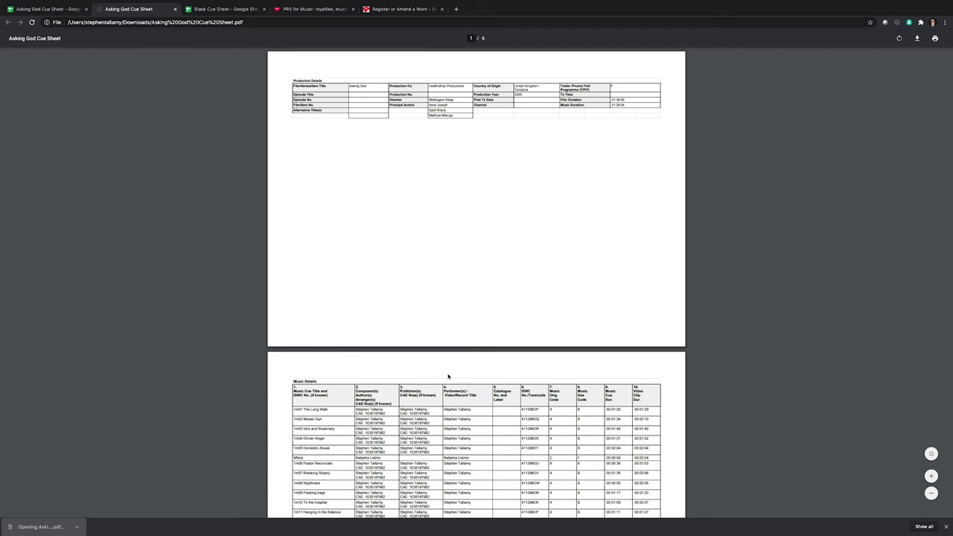
scroll(587, 368, down, 7)
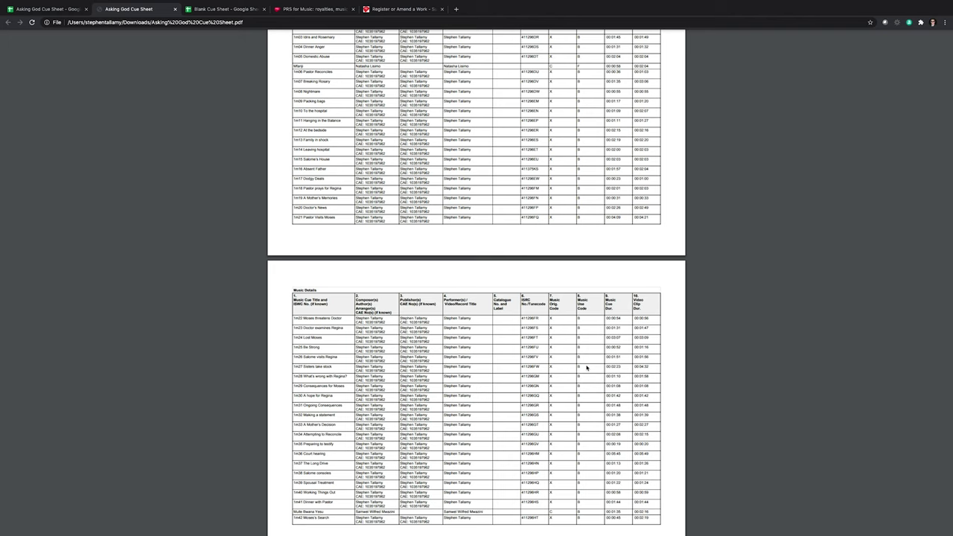
click(62, 13)
Step: On the Rolled Up sheet, inspect Asking God's SUMIF total of 01:23:00, then return to PRS for Music
click(179, 528)
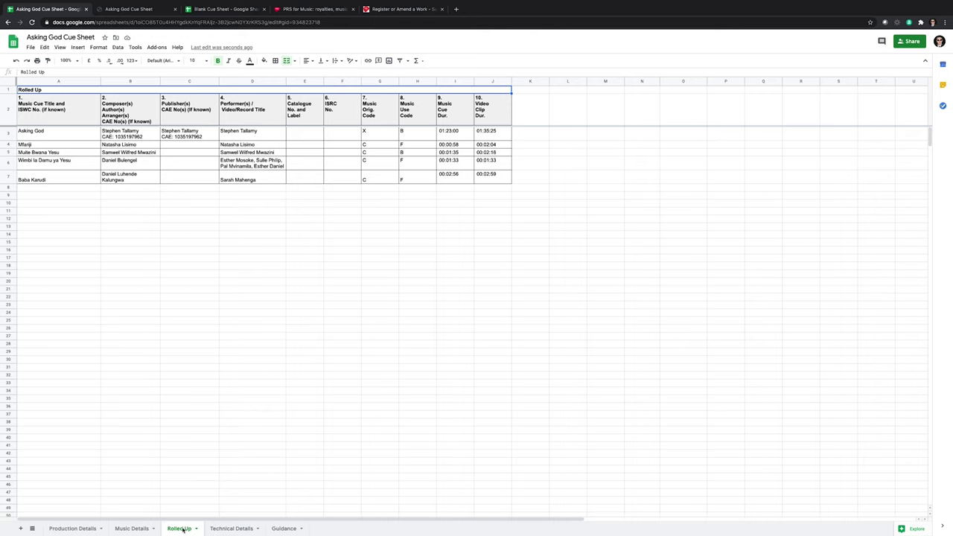
click(52, 138)
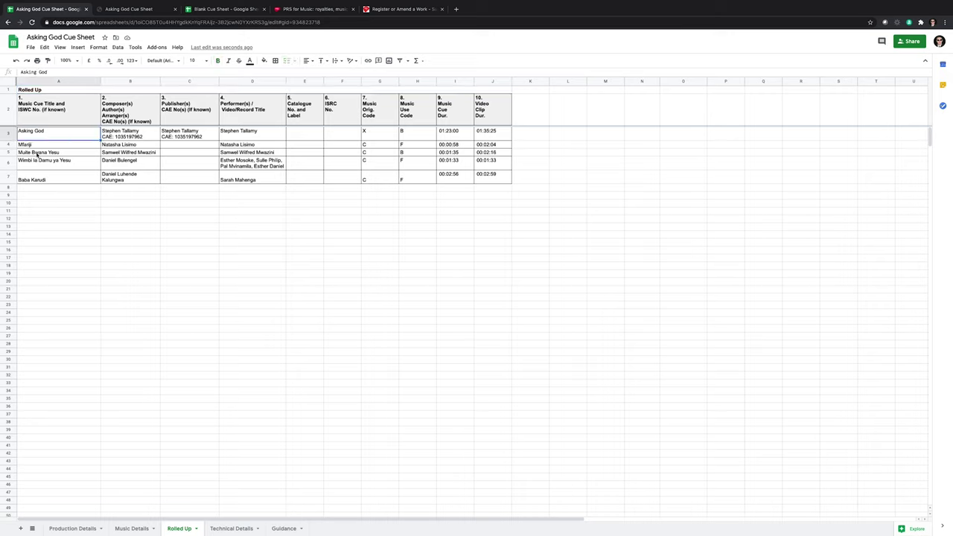
click(449, 133)
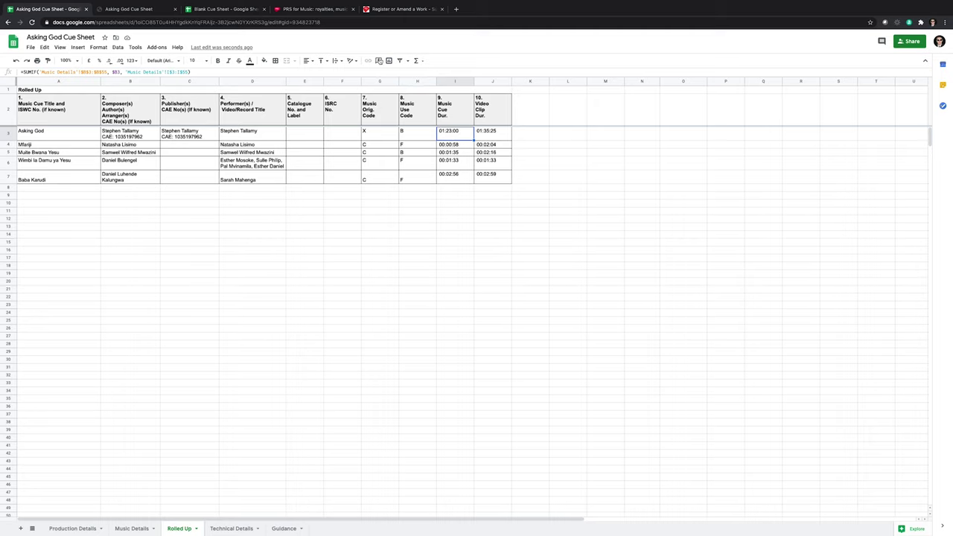
click(305, 9)
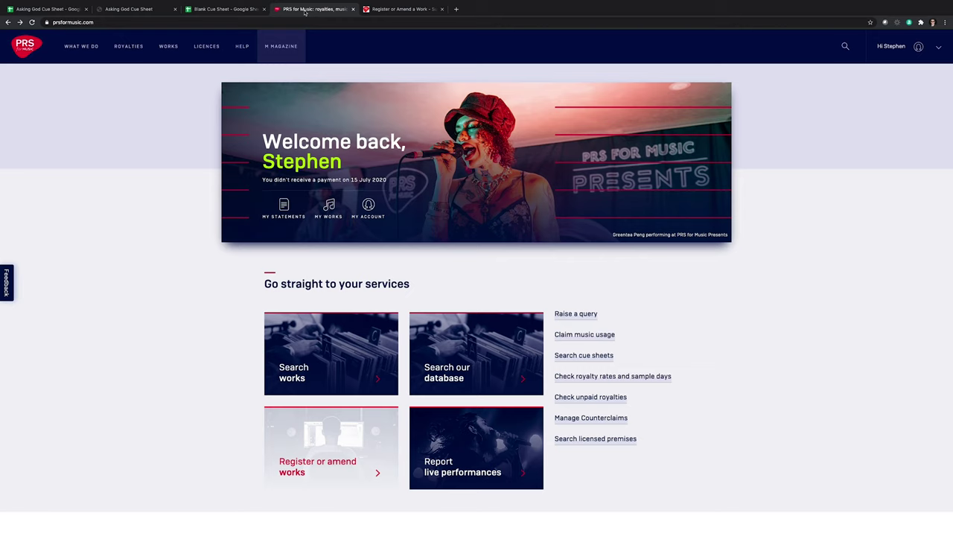
Step: Search PRS cue sheets for production title 'Asking God' and open its 53-cue listing
click(599, 356)
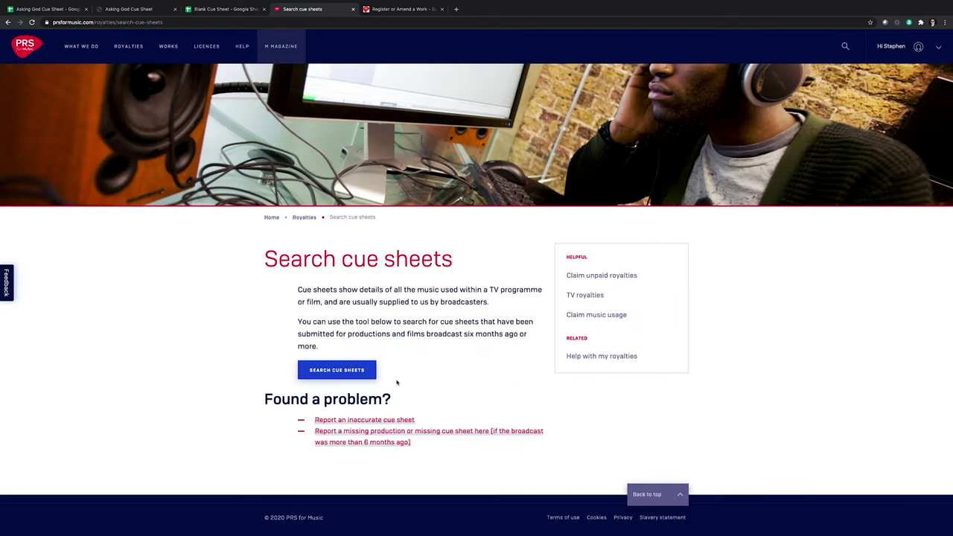
click(349, 373)
click(38, 61)
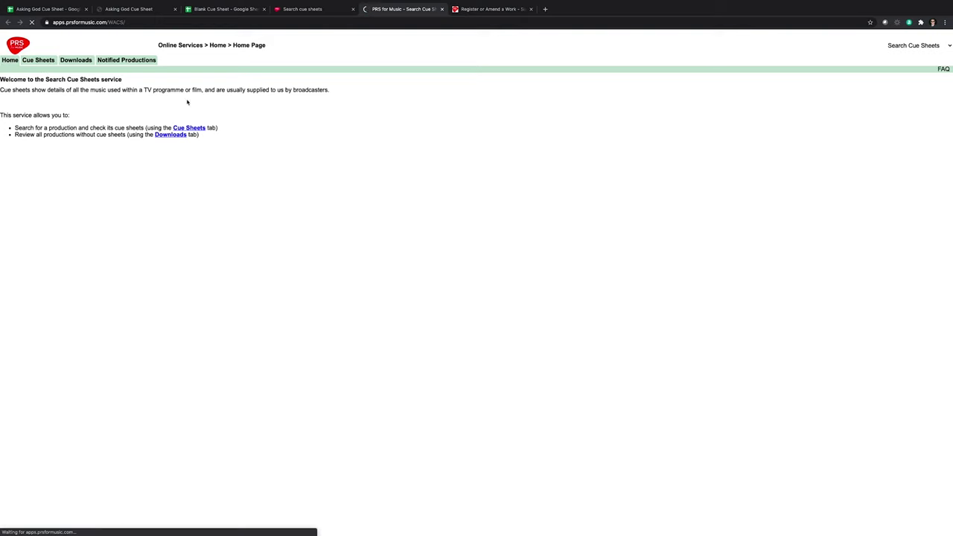
click(212, 174)
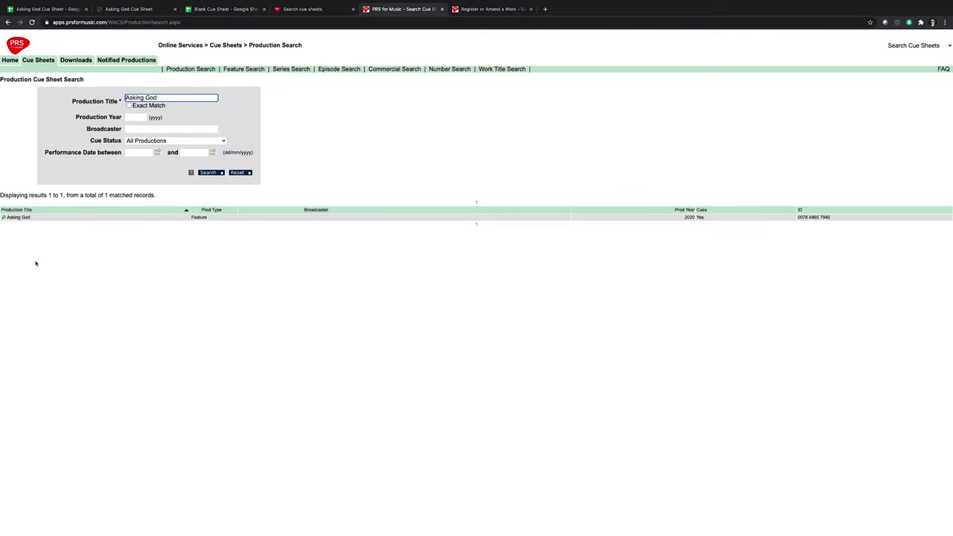
click(17, 218)
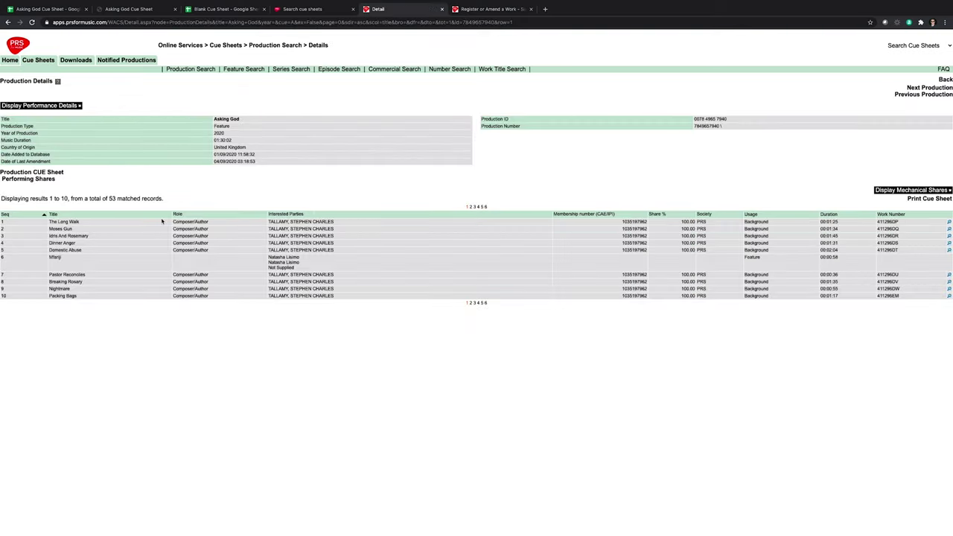